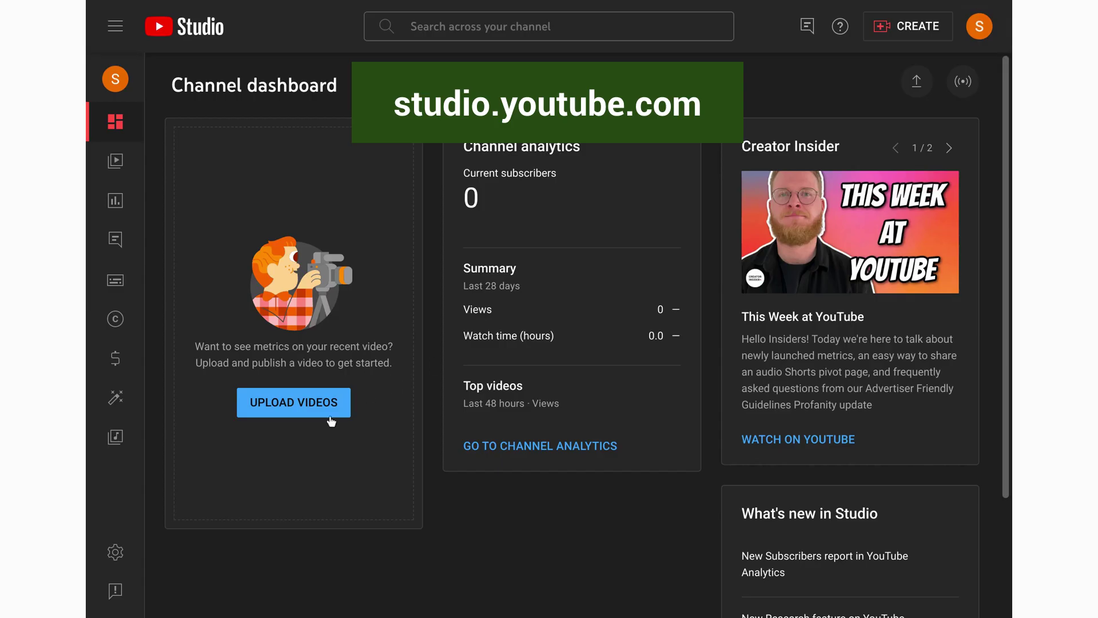
Open the channel's feature eligibility settings and start phone number verification for the Intermediate features
{"action": "left_click", "coordinate": [116, 552]}
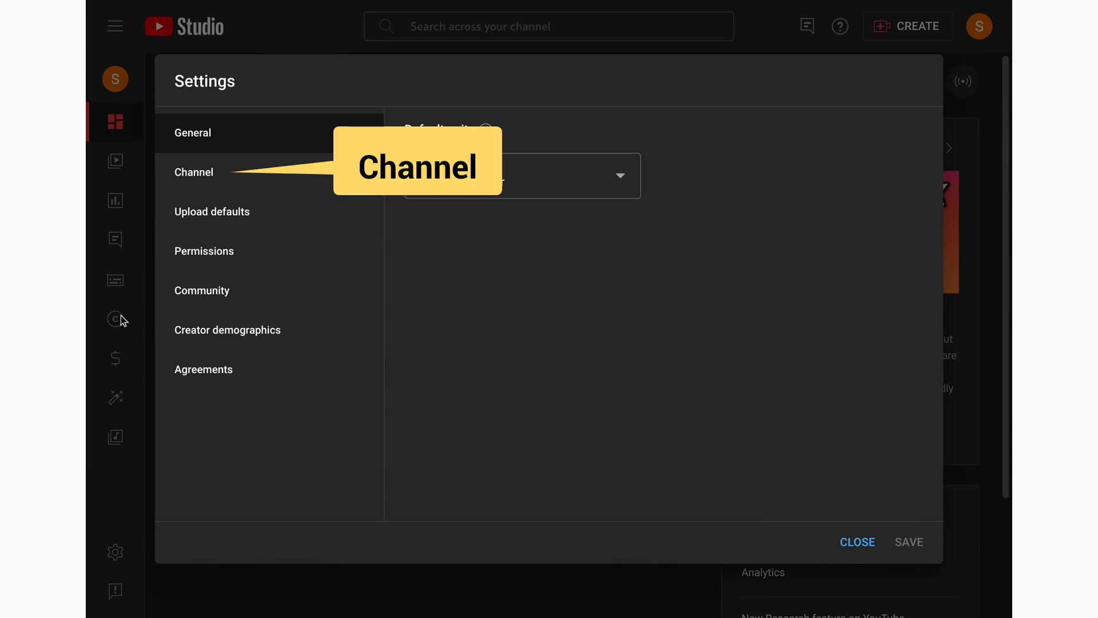
{"action": "left_click", "coordinate": [181, 186]}
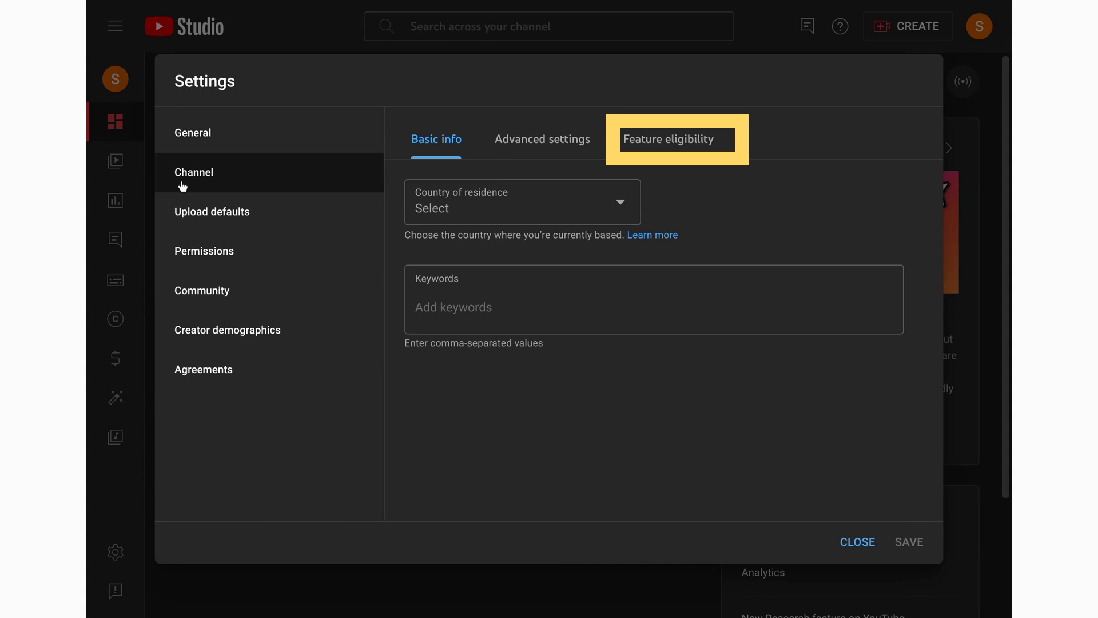
{"action": "left_click", "coordinate": [659, 144]}
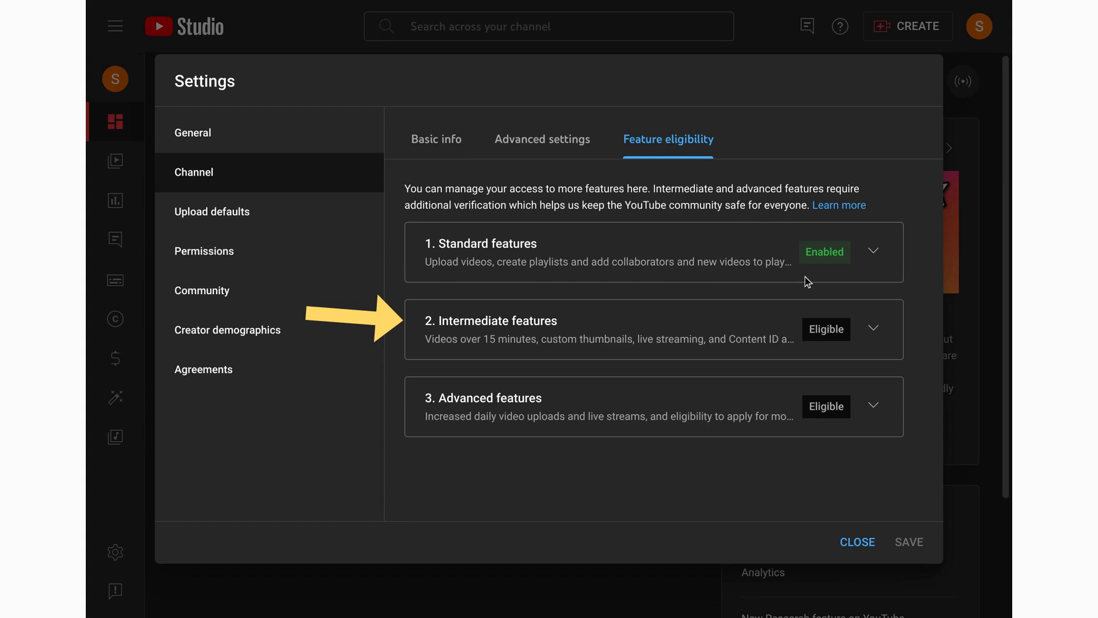
{"action": "left_click", "coordinate": [875, 333]}
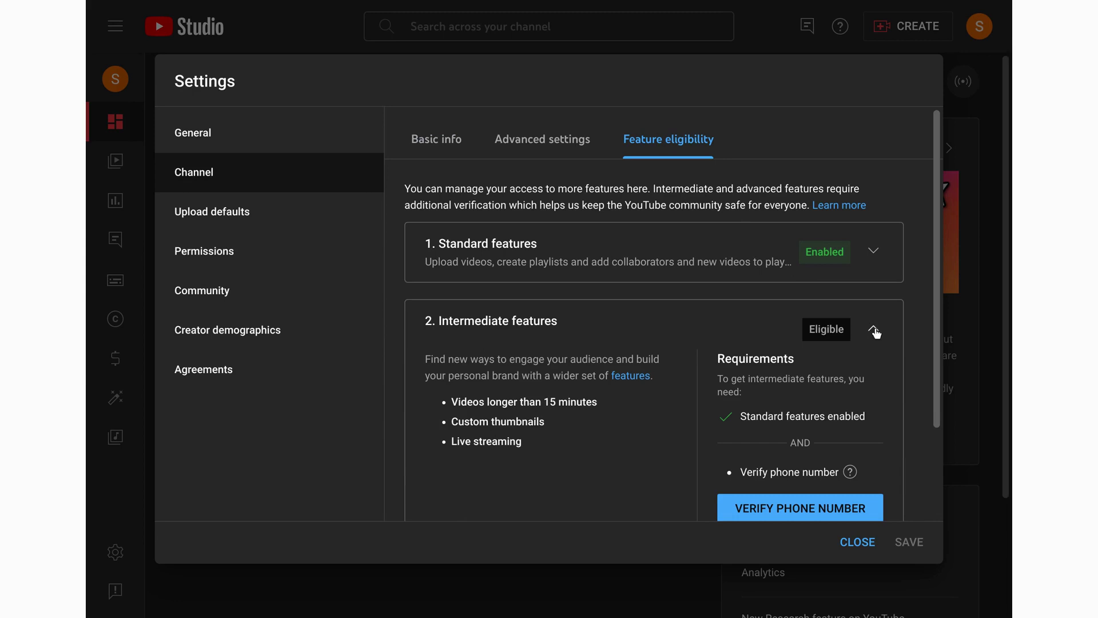
{"action": "scroll", "coordinate": [875, 333], "scroll_direction": "down", "scroll_amount": 2}
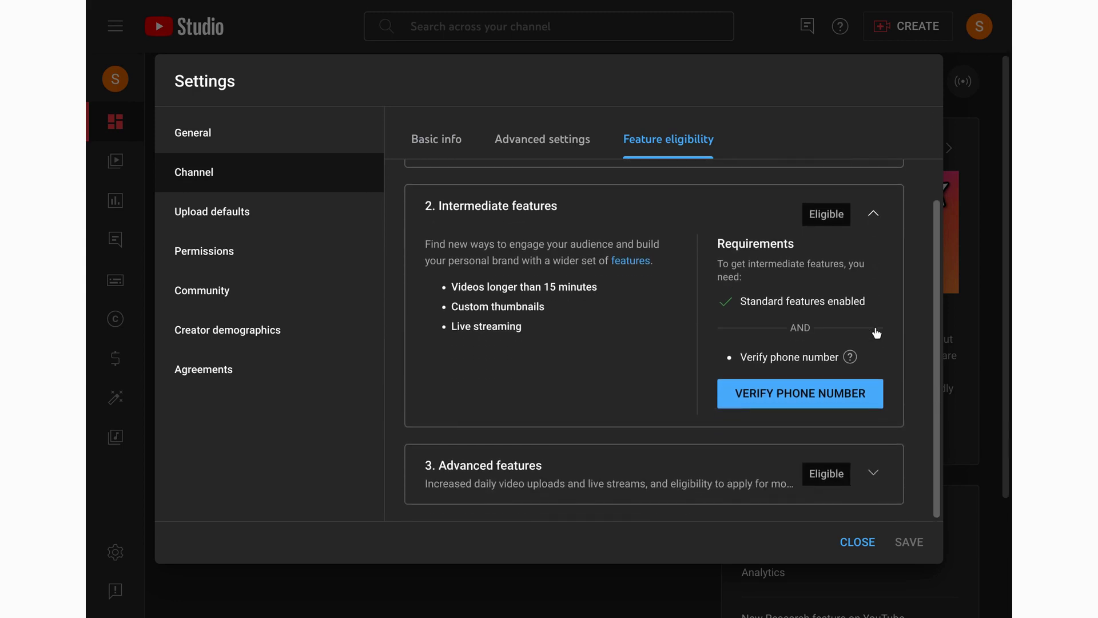
{"action": "left_click", "coordinate": [843, 403]}
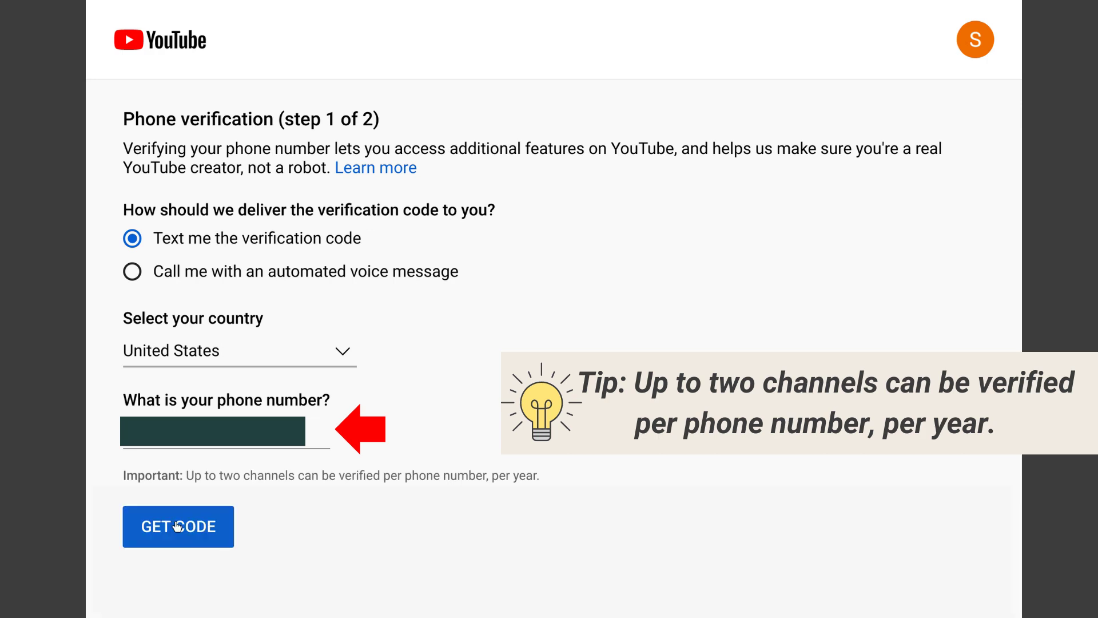
Request the verification code by text message, submit the 6-digit code, and check the Intermediate features status
{"action": "left_click", "coordinate": [177, 527]}
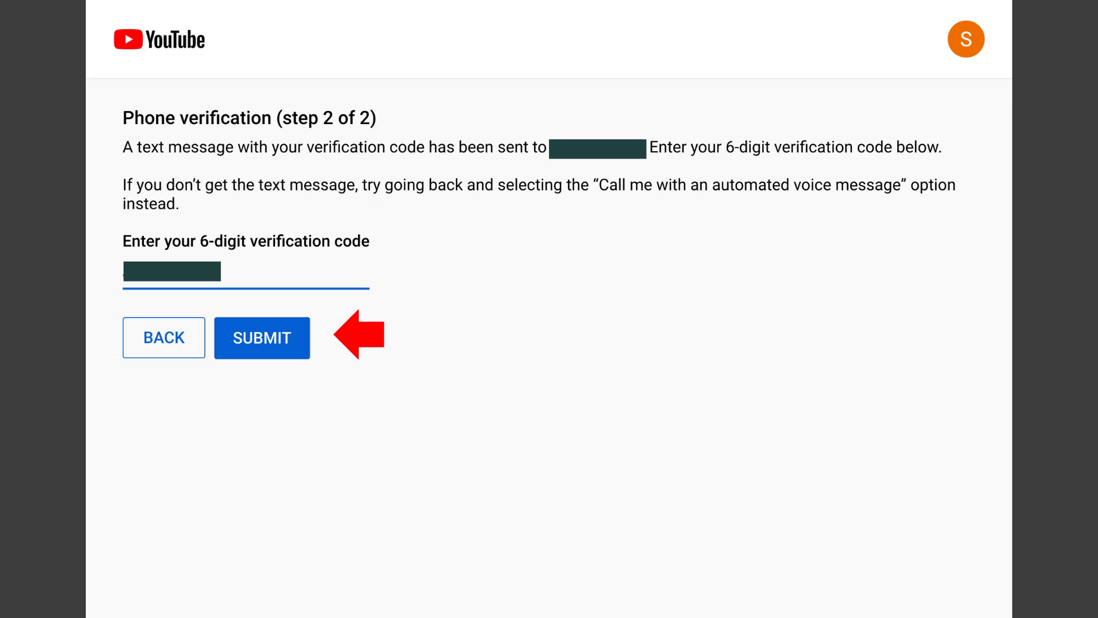
{"action": "key", "text": "Return"}
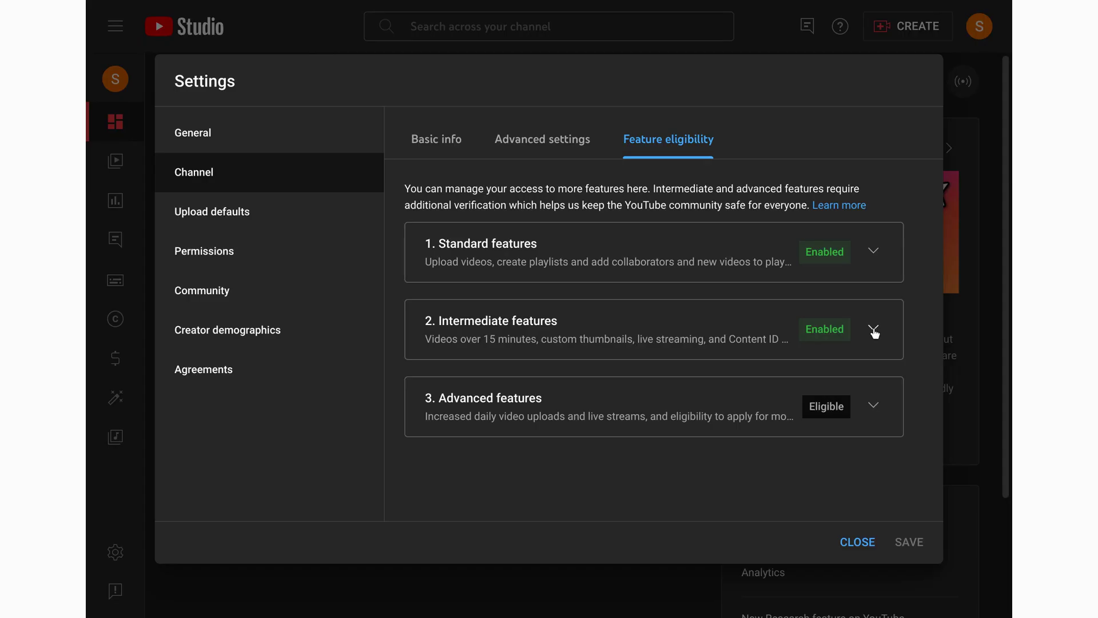
{"action": "left_click", "coordinate": [873, 331]}
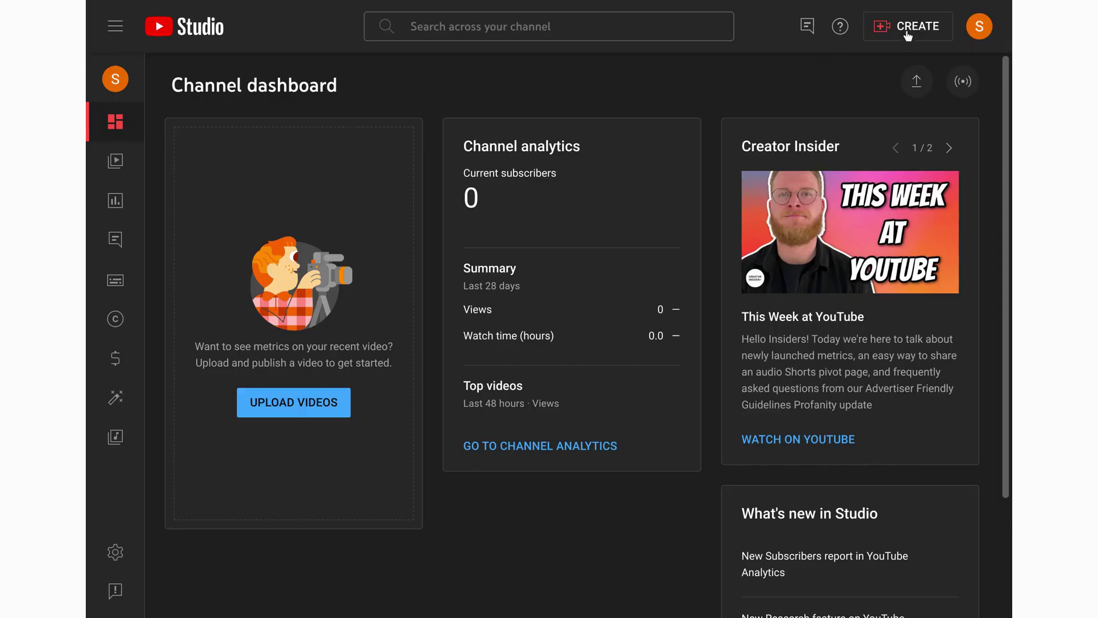
Start the Go live setup for the channel from the dashboard
{"action": "left_click", "coordinate": [908, 29]}
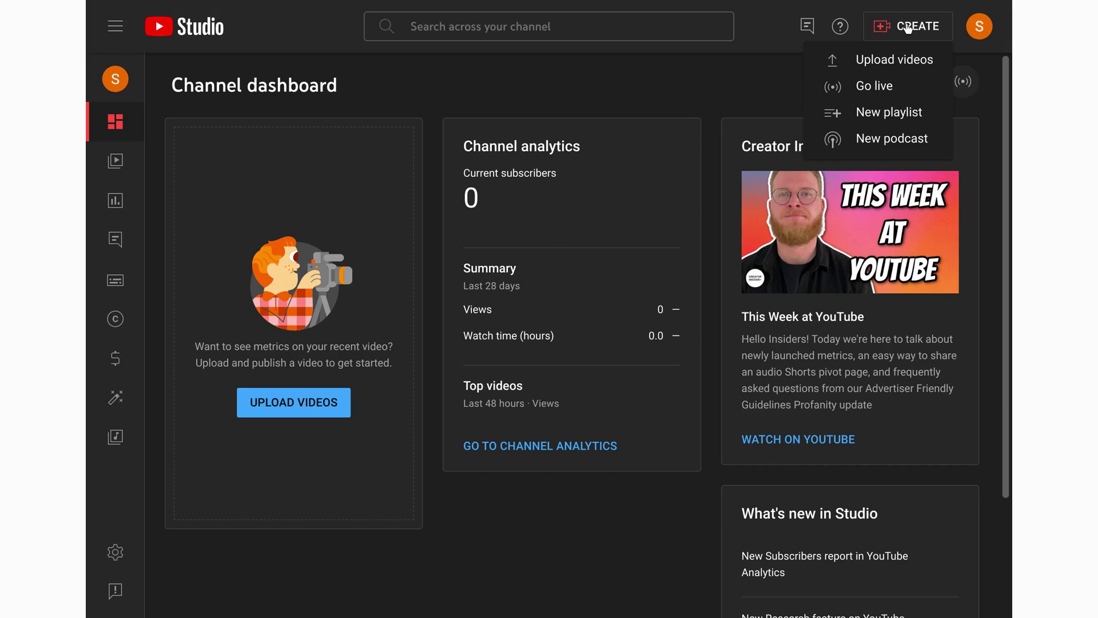
{"action": "left_click", "coordinate": [874, 86]}
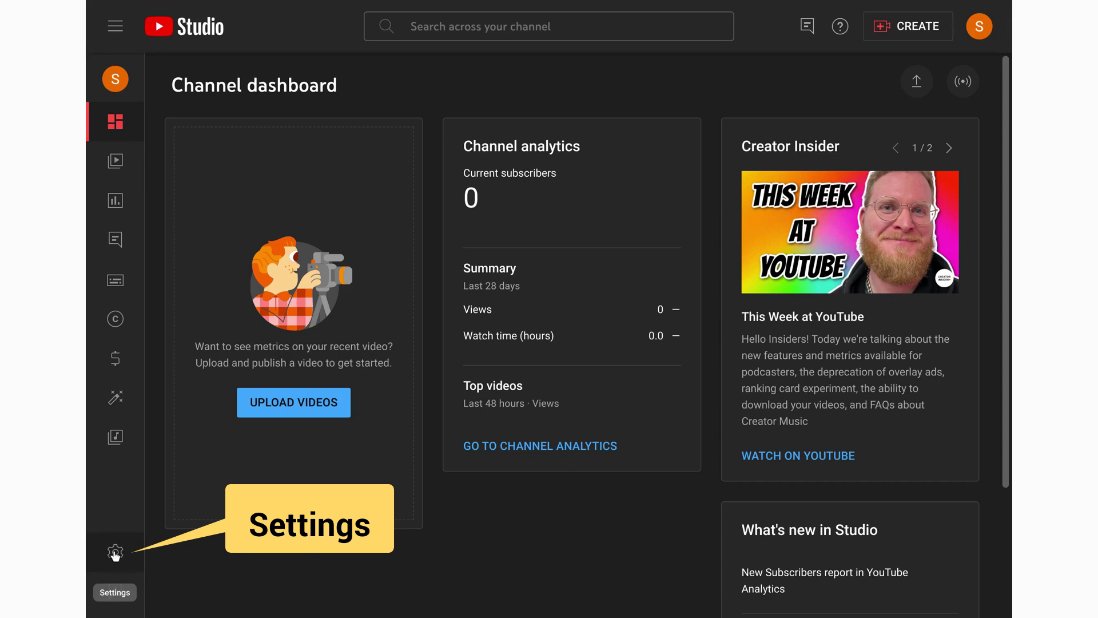
Add a channel permissions invitation for the person's email address with Editor (limited) access
{"action": "left_click", "coordinate": [115, 552]}
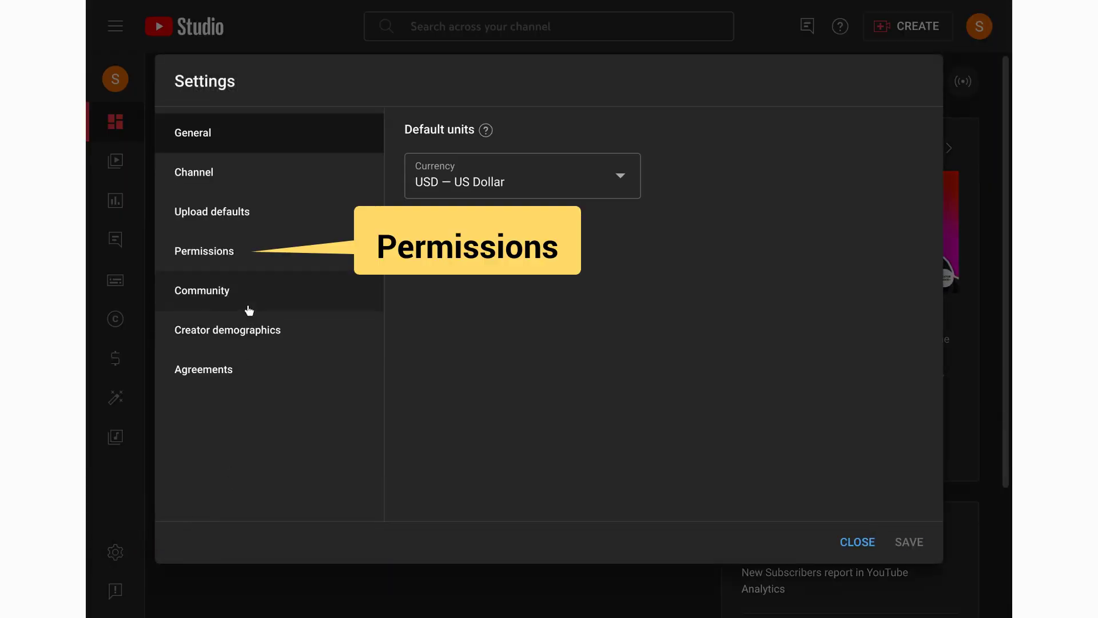
{"action": "left_click", "coordinate": [237, 268]}
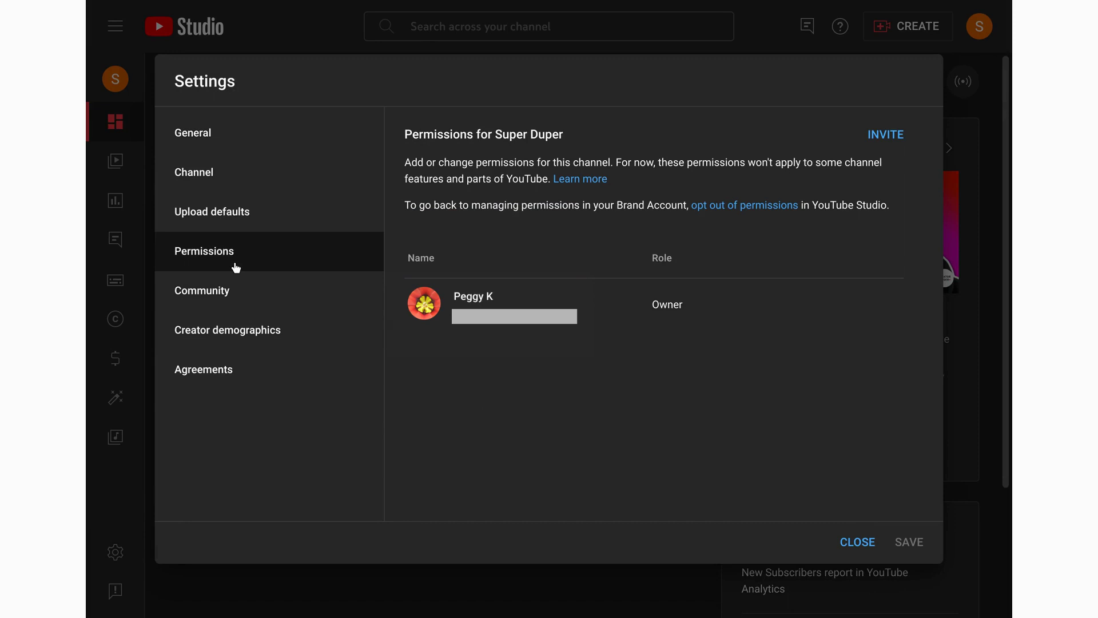
{"action": "mouse_move", "coordinate": [659, 304]}
{"action": "left_click", "coordinate": [894, 138]}
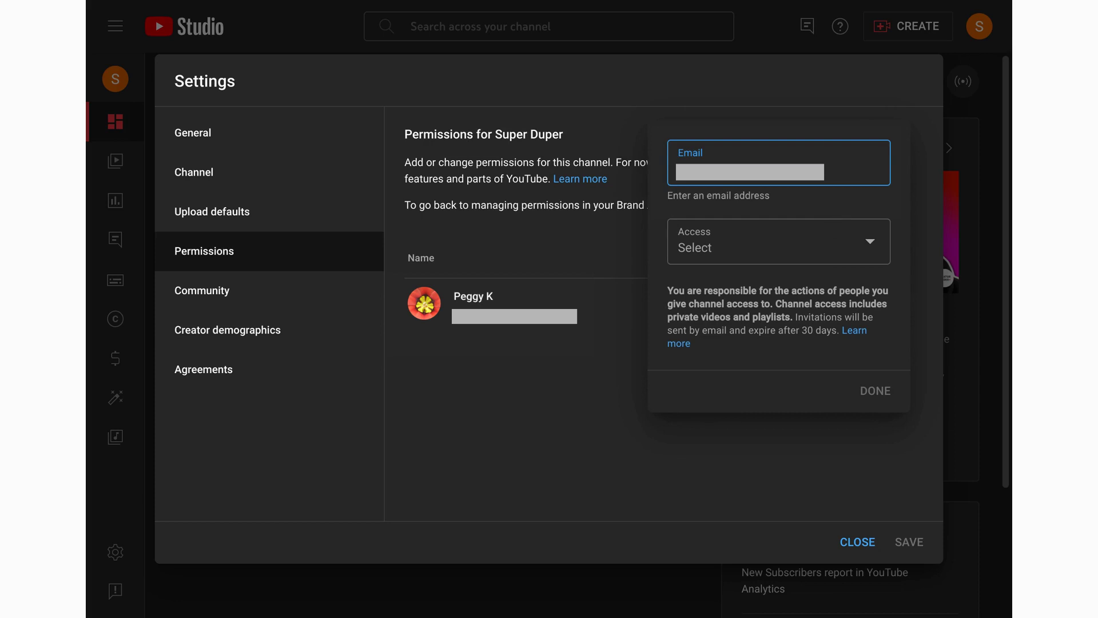
{"action": "left_click", "coordinate": [854, 249]}
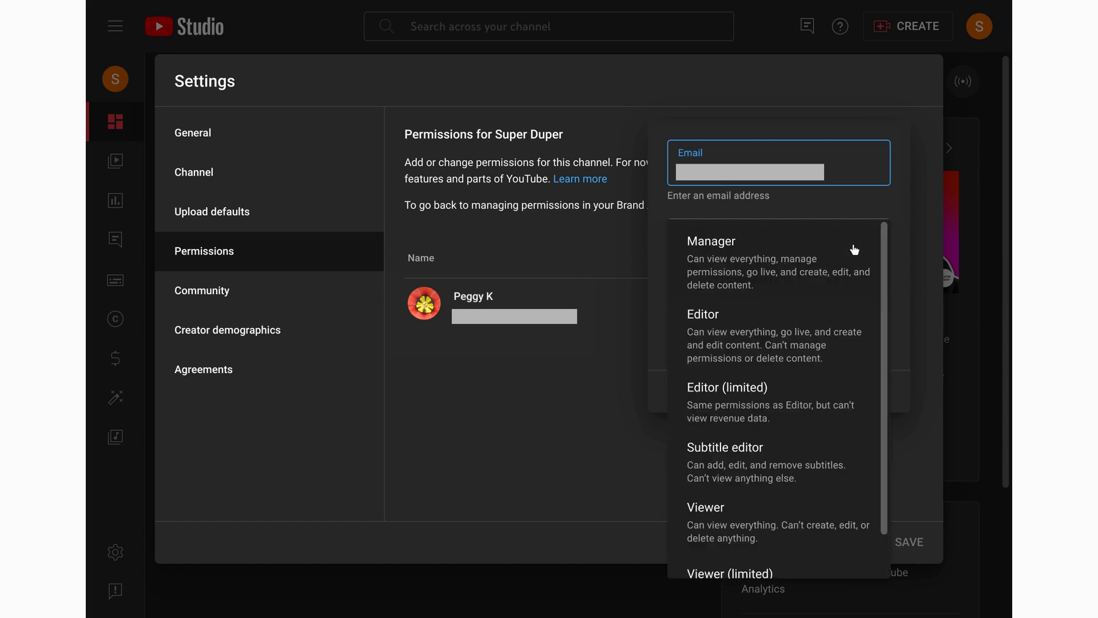
{"action": "left_click", "coordinate": [745, 399]}
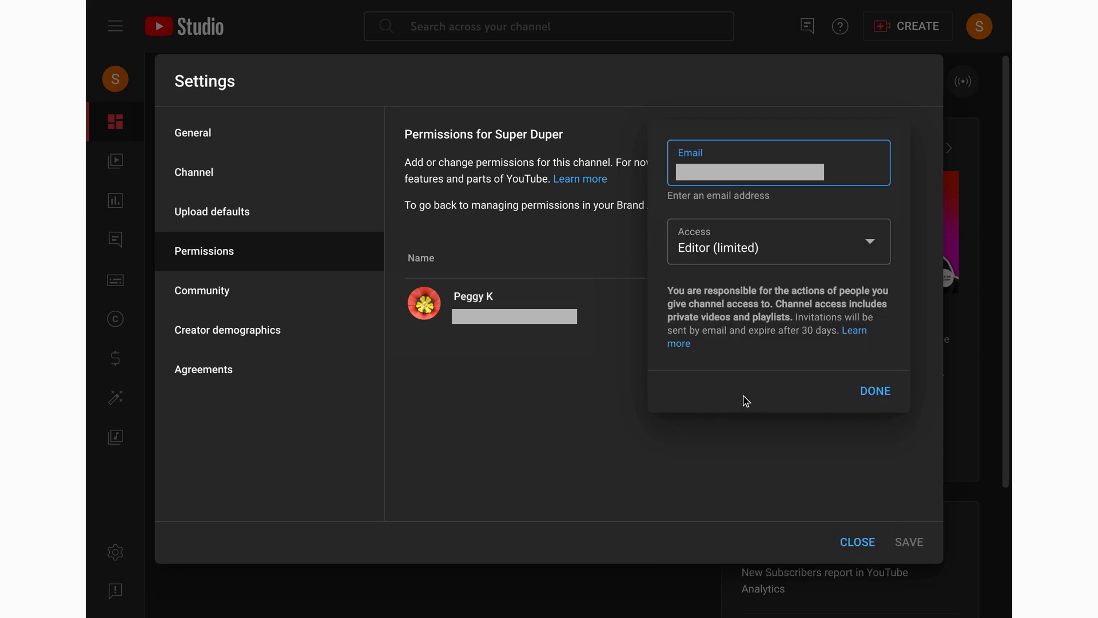
{"action": "left_click", "coordinate": [875, 392]}
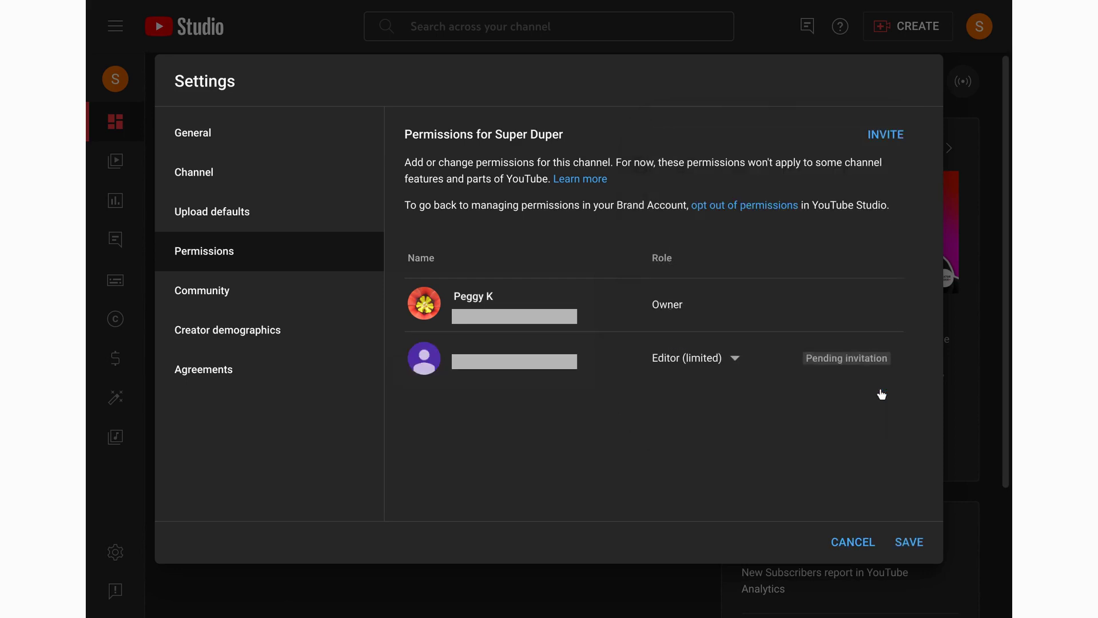
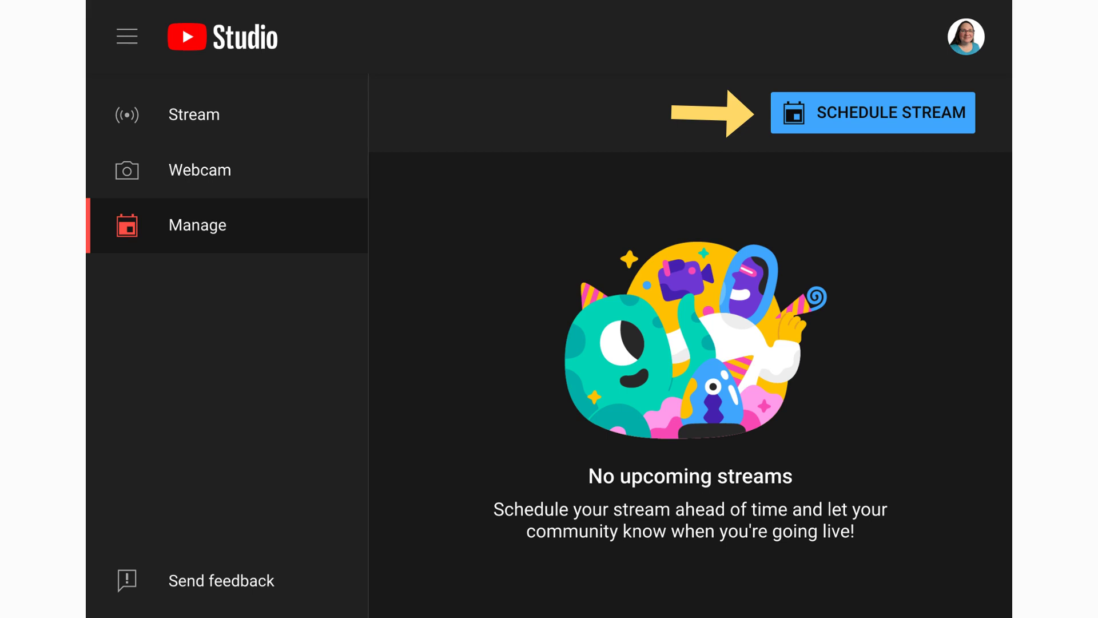
Schedule a new stream titled "Important Announcements" with the description "This is an important live stream that you should see."
{"action": "left_click", "coordinate": [873, 113]}
{"action": "left_click", "coordinate": [392, 257]}
{"action": "type", "text": "Important "}
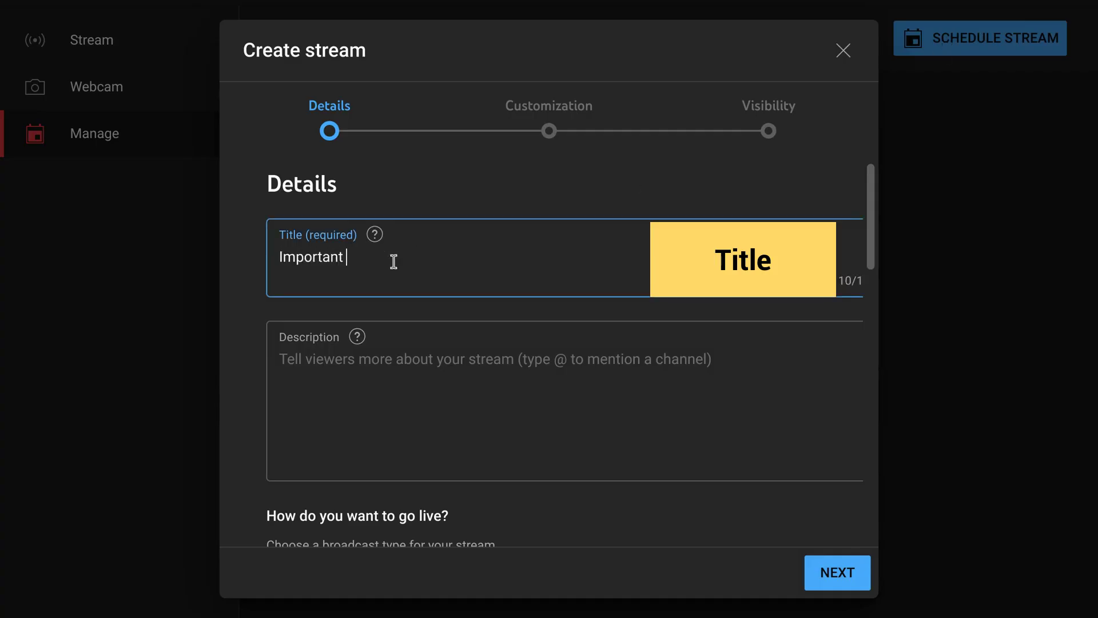
{"action": "type", "text": "Announcements"}
{"action": "left_click", "coordinate": [337, 366]}
{"action": "type", "text": "This is an important live stream that you should see."}
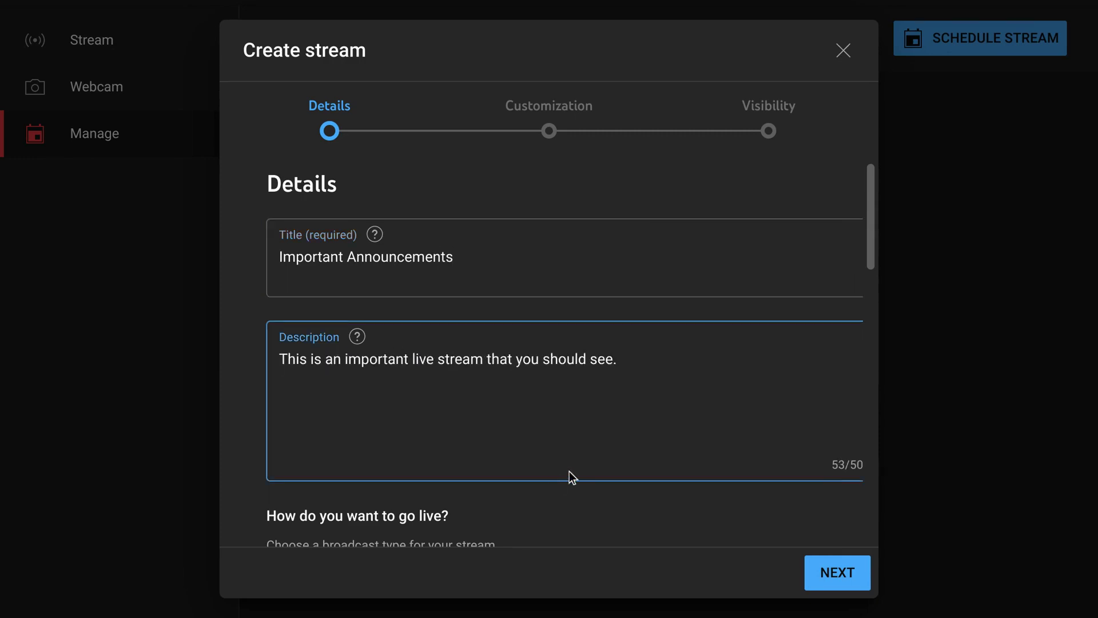
Set the stream's broadcast type to Streaming software and its category to Science & Technology
{"action": "scroll", "coordinate": [572, 478], "scroll_direction": "down", "scroll_amount": 5}
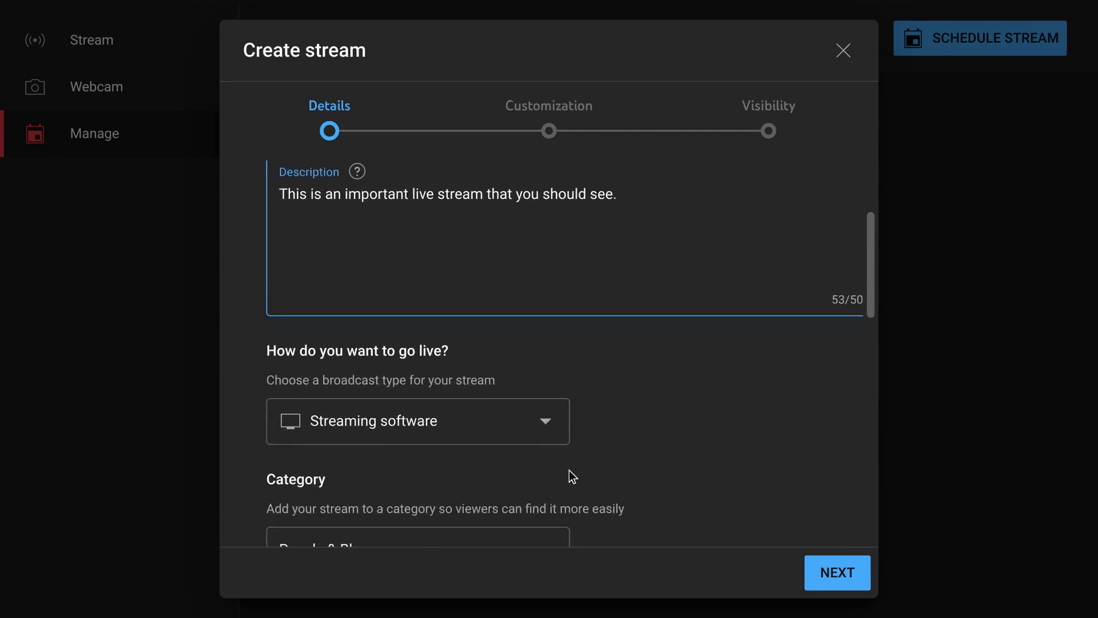
{"action": "scroll", "coordinate": [569, 471], "scroll_direction": "down", "scroll_amount": 1}
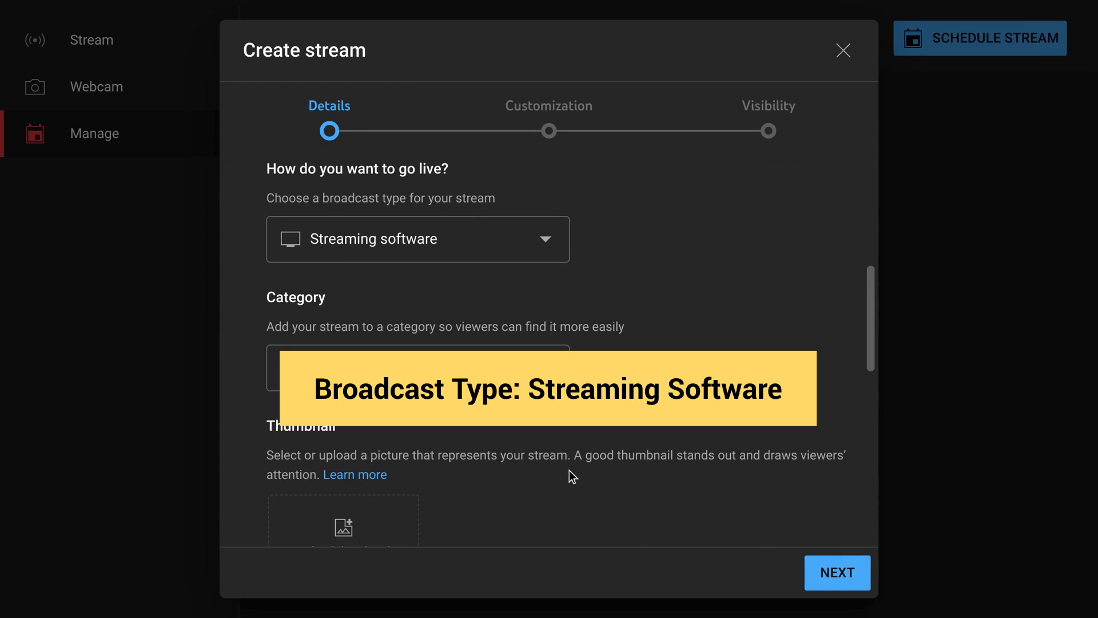
{"action": "left_click", "coordinate": [522, 252]}
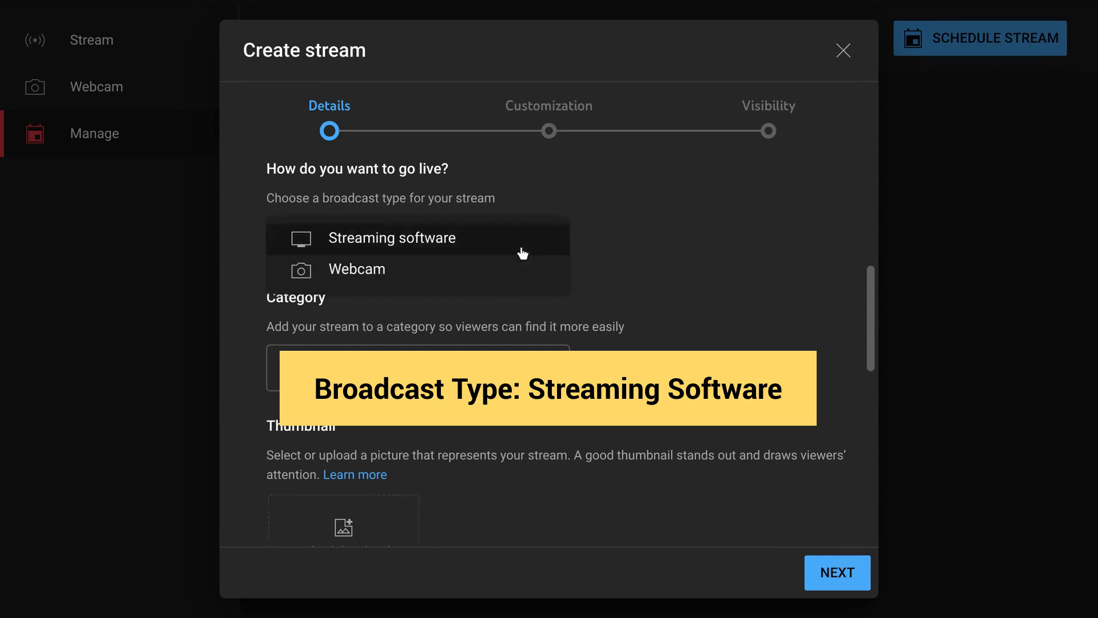
{"action": "left_click", "coordinate": [522, 249]}
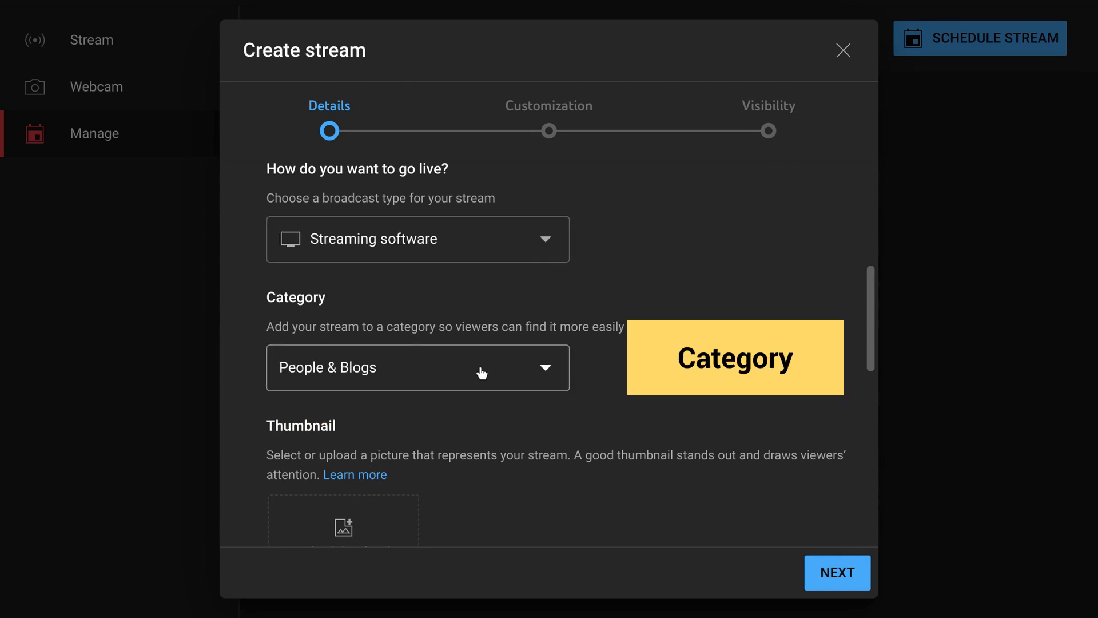
{"action": "left_click", "coordinate": [481, 373]}
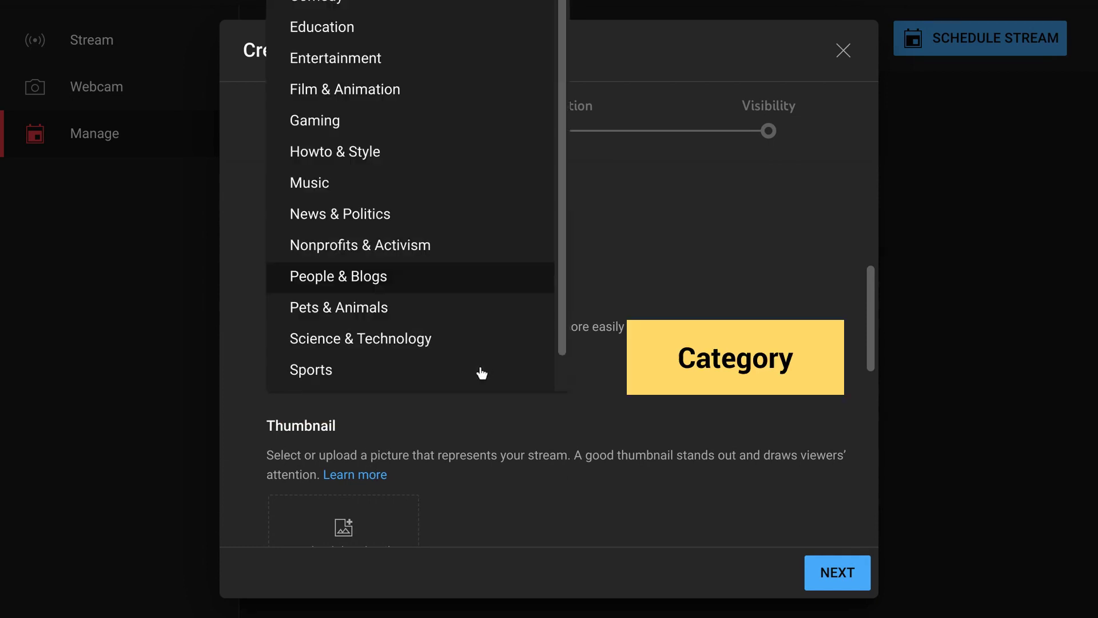
{"action": "left_click", "coordinate": [437, 342]}
Upload the custom "THIS IS IMPORTANT" picture as the stream's thumbnail
{"action": "scroll", "coordinate": [767, 277], "scroll_direction": "down", "scroll_amount": 2}
{"action": "scroll", "coordinate": [765, 272], "scroll_direction": "down", "scroll_amount": 3}
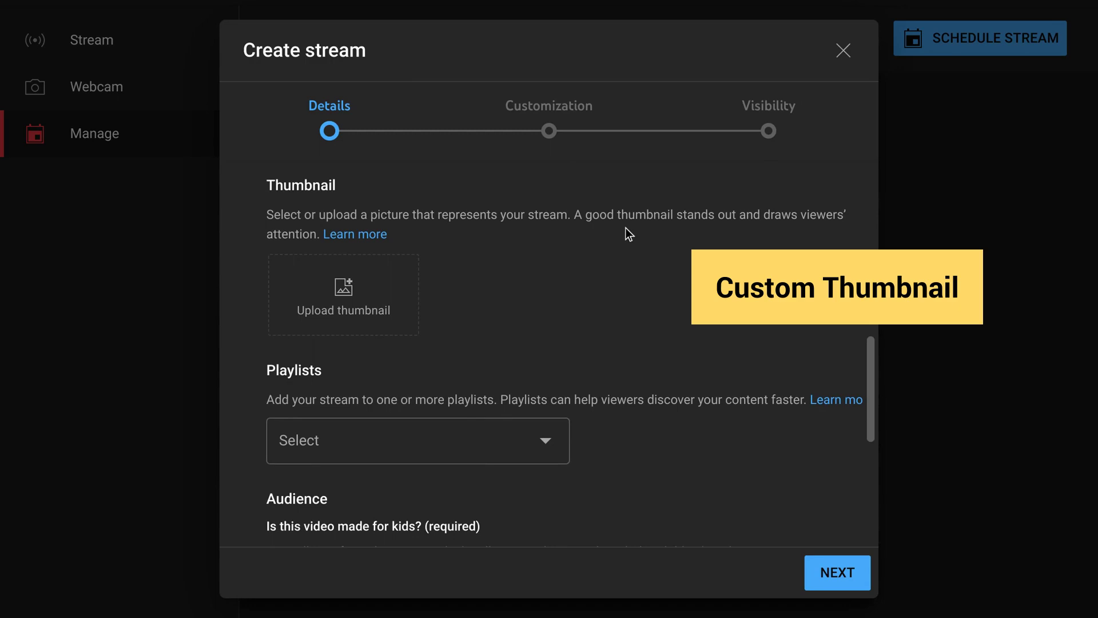
{"action": "left_click", "coordinate": [368, 307]}
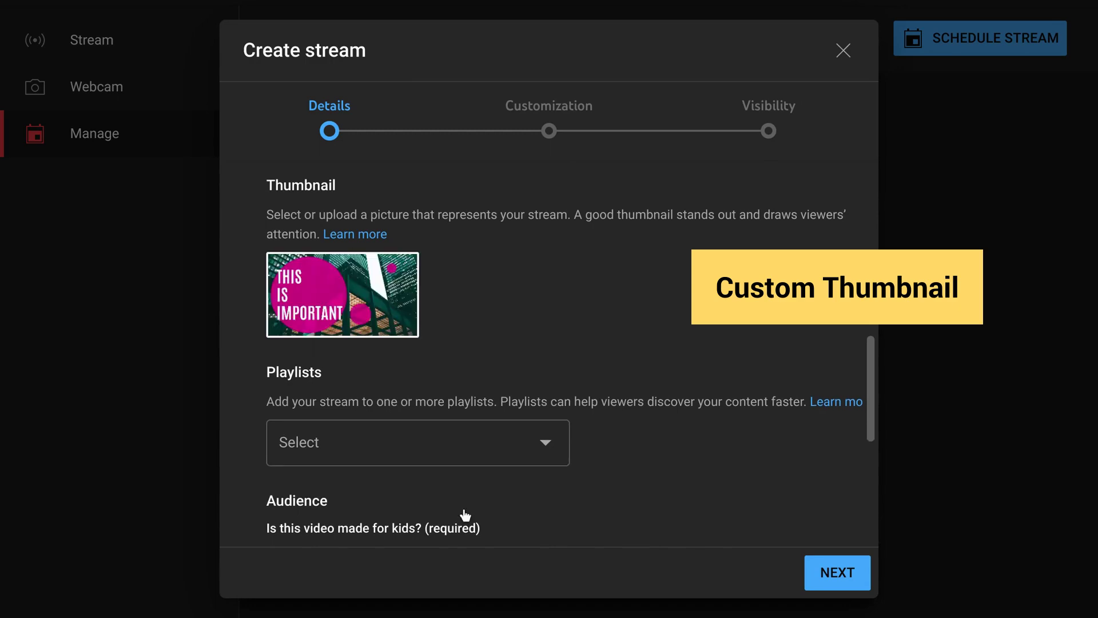
Create an Unlisted playlist named "Important live streams" and add the stream to it
{"action": "left_click", "coordinate": [444, 455]}
{"action": "left_click", "coordinate": [374, 602]}
{"action": "left_click", "coordinate": [380, 542]}
{"action": "left_click", "coordinate": [338, 189]}
{"action": "type", "text": "Important live streams"}
{"action": "left_click", "coordinate": [410, 482]}
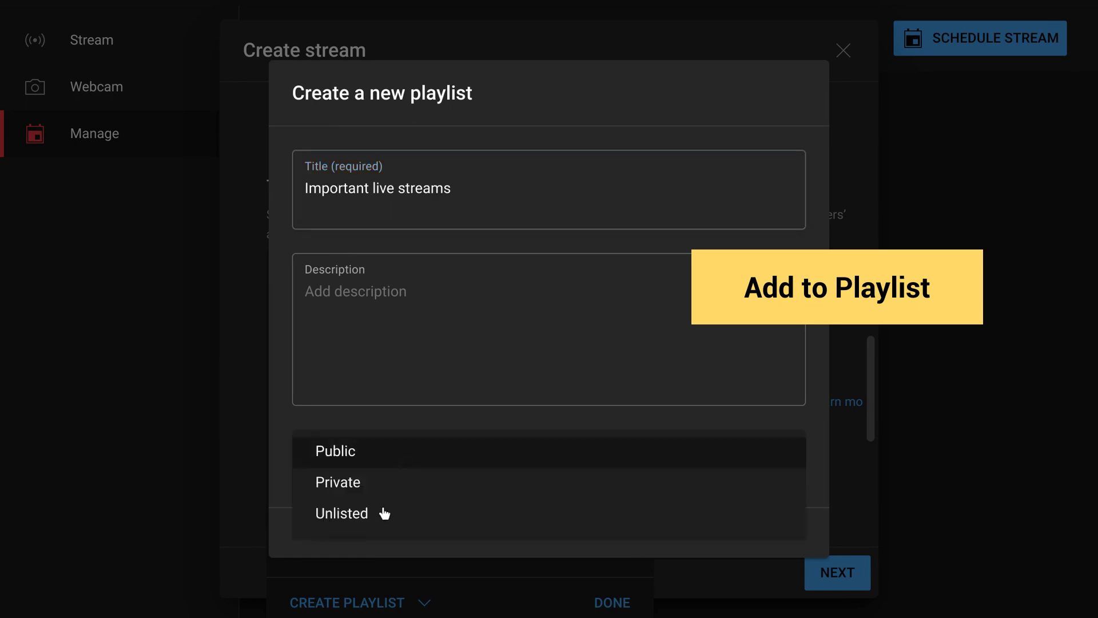
{"action": "left_click", "coordinate": [384, 512]}
{"action": "left_click", "coordinate": [788, 531]}
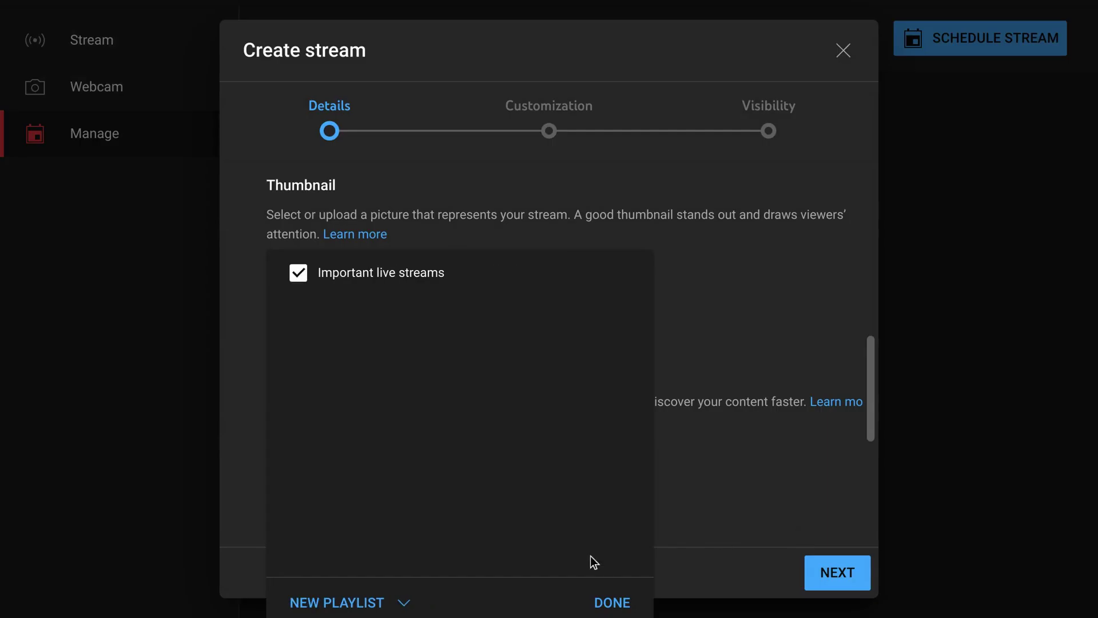
{"action": "left_click", "coordinate": [616, 600]}
Check the stream's made-for-kids audience choice and its advanced age restriction options
{"action": "scroll", "coordinate": [617, 596], "scroll_direction": "down", "scroll_amount": 3}
{"action": "scroll", "coordinate": [617, 595], "scroll_direction": "down", "scroll_amount": 2}
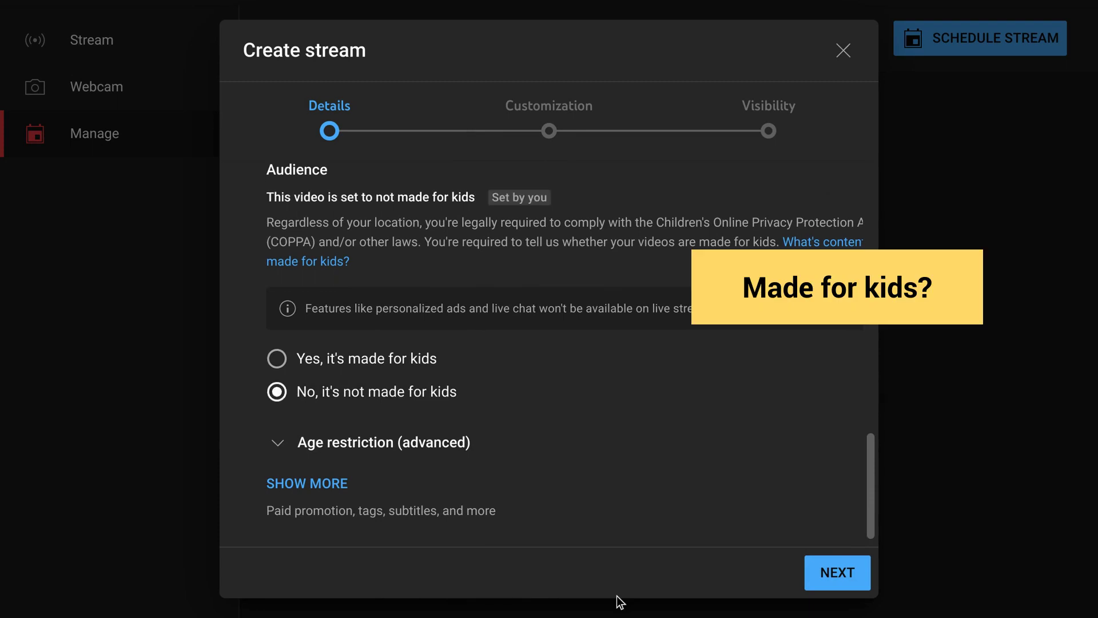
{"action": "scroll", "coordinate": [617, 595], "scroll_direction": "down", "scroll_amount": 1}
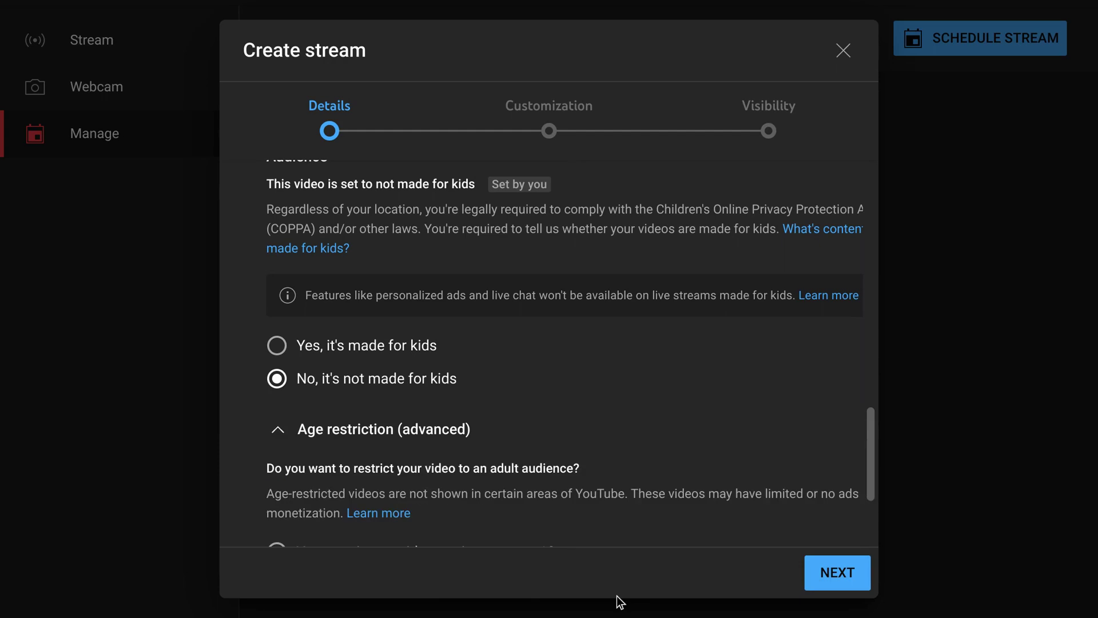
{"action": "scroll", "coordinate": [617, 596], "scroll_direction": "down", "scroll_amount": 3}
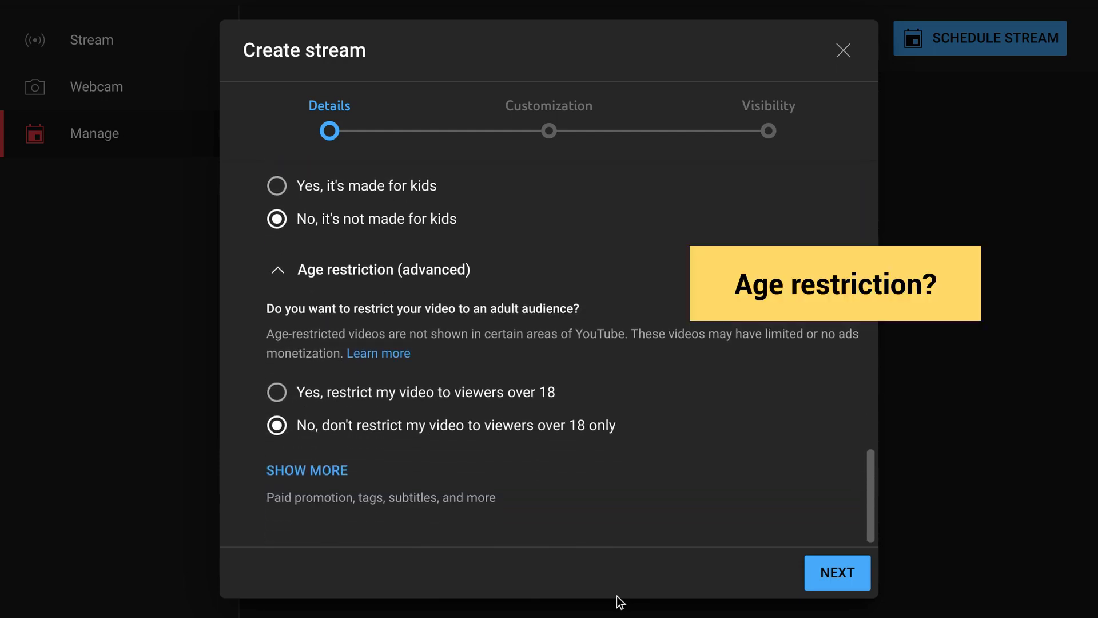
Show the additional stream details and review paid promotion, tags, language, recording location and license
{"action": "left_click", "coordinate": [300, 471]}
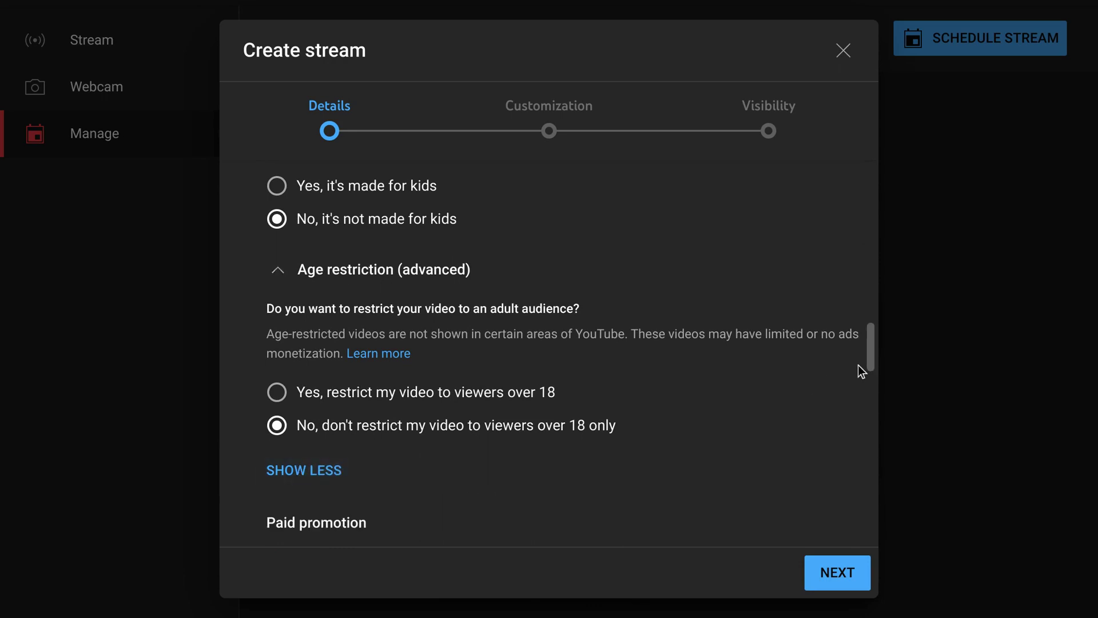
{"action": "scroll", "coordinate": [859, 366], "scroll_direction": "down", "scroll_amount": 5}
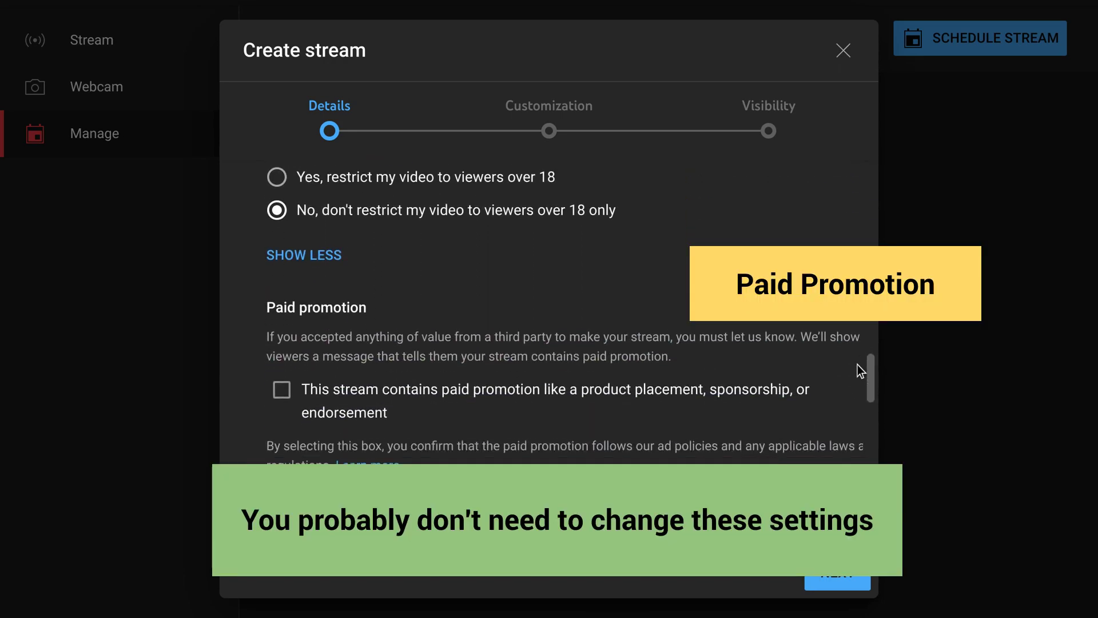
{"action": "scroll", "coordinate": [858, 366], "scroll_direction": "down", "scroll_amount": 3}
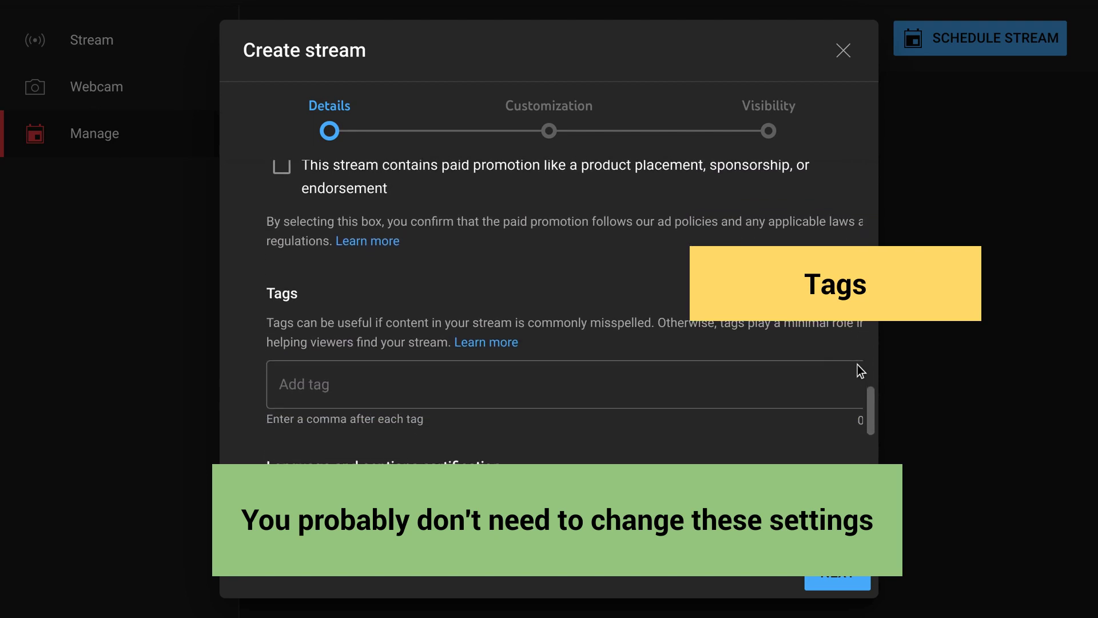
{"action": "scroll", "coordinate": [858, 366], "scroll_direction": "down", "scroll_amount": 3}
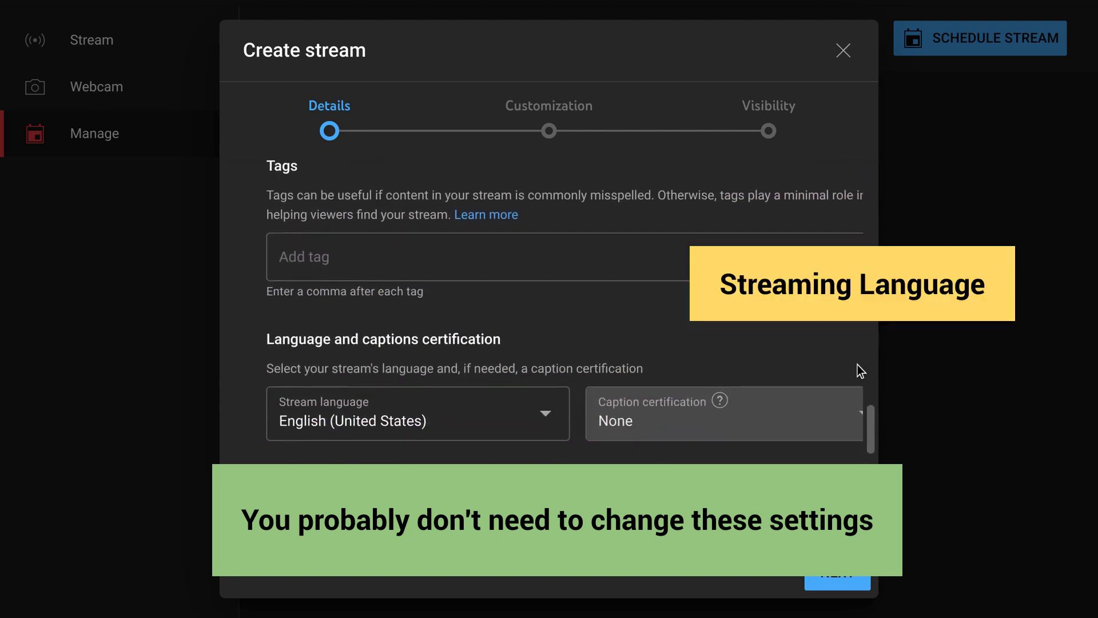
{"action": "scroll", "coordinate": [858, 366], "scroll_direction": "down", "scroll_amount": 3}
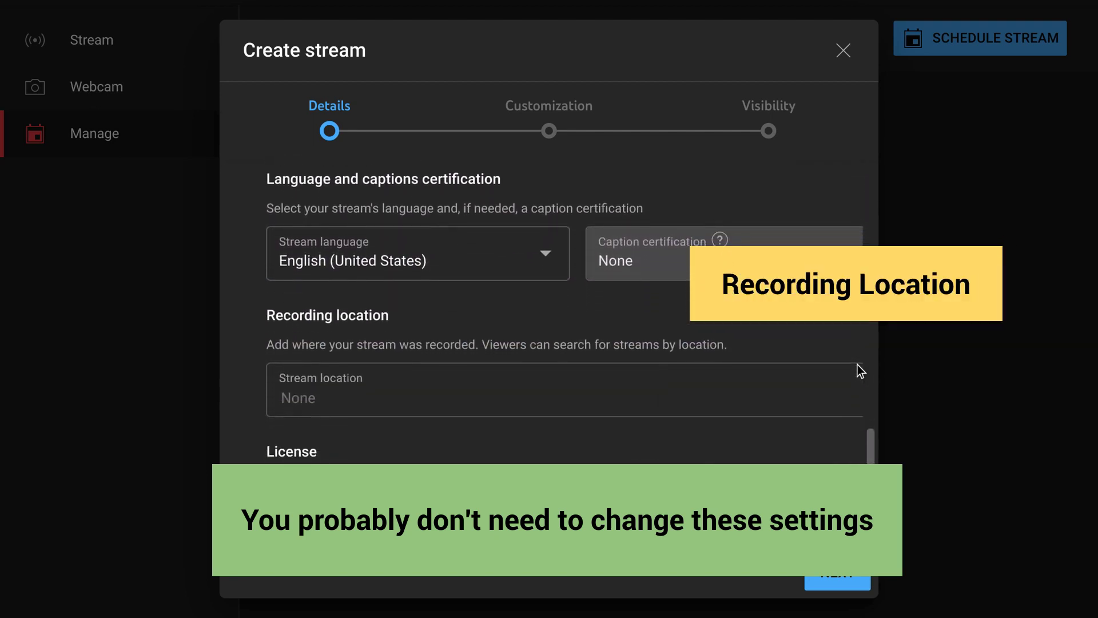
{"action": "scroll", "coordinate": [857, 365], "scroll_direction": "down", "scroll_amount": 3}
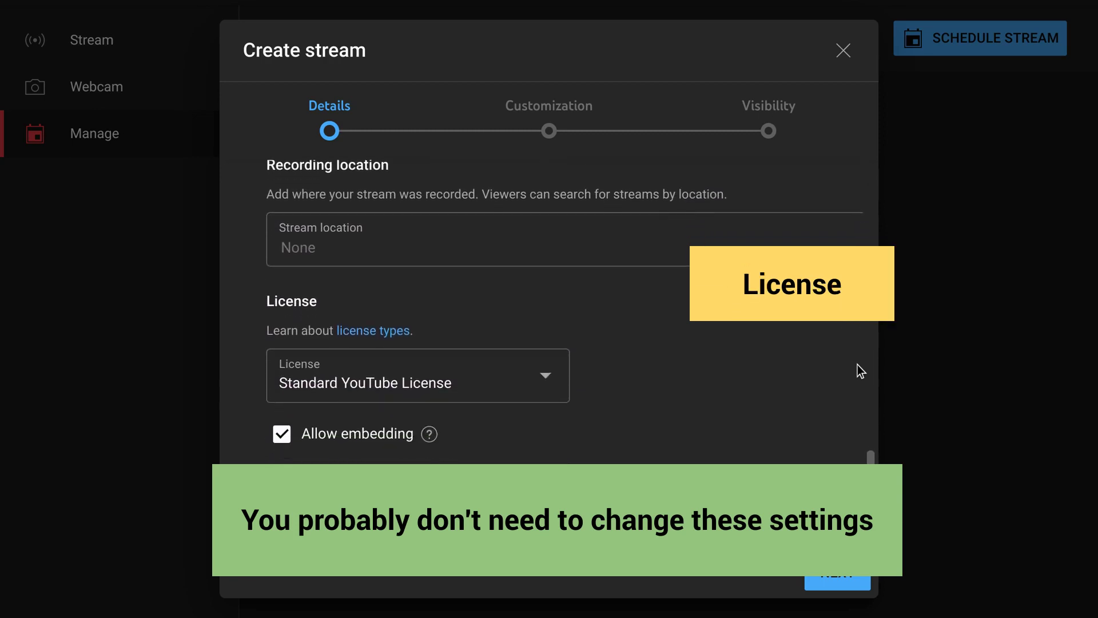
{"action": "scroll", "coordinate": [857, 365], "scroll_direction": "down", "scroll_amount": 2}
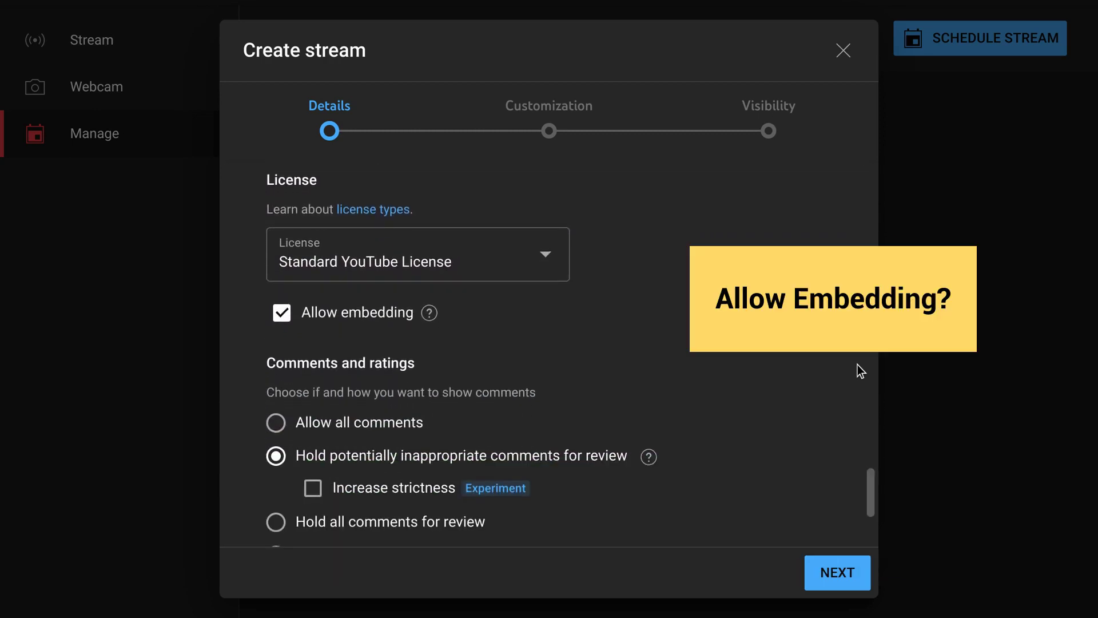
Keep embedding allowed and set the stream's comments to hold potentially inappropriate ones for review
{"action": "left_click", "coordinate": [285, 319]}
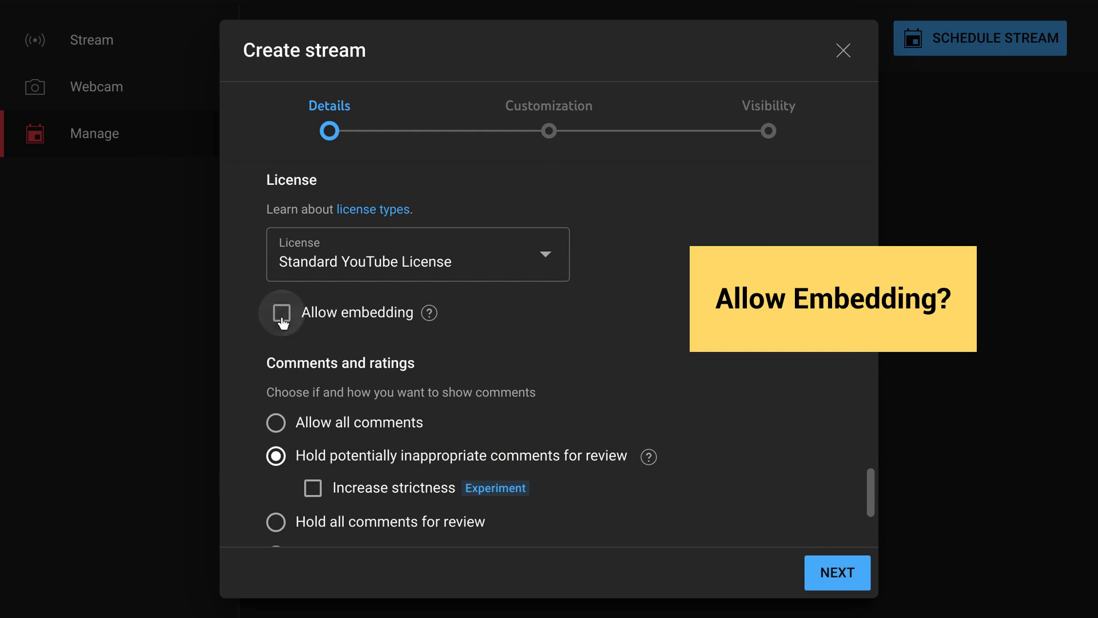
{"action": "left_click", "coordinate": [289, 322]}
{"action": "scroll", "coordinate": [608, 313], "scroll_direction": "down", "scroll_amount": 3}
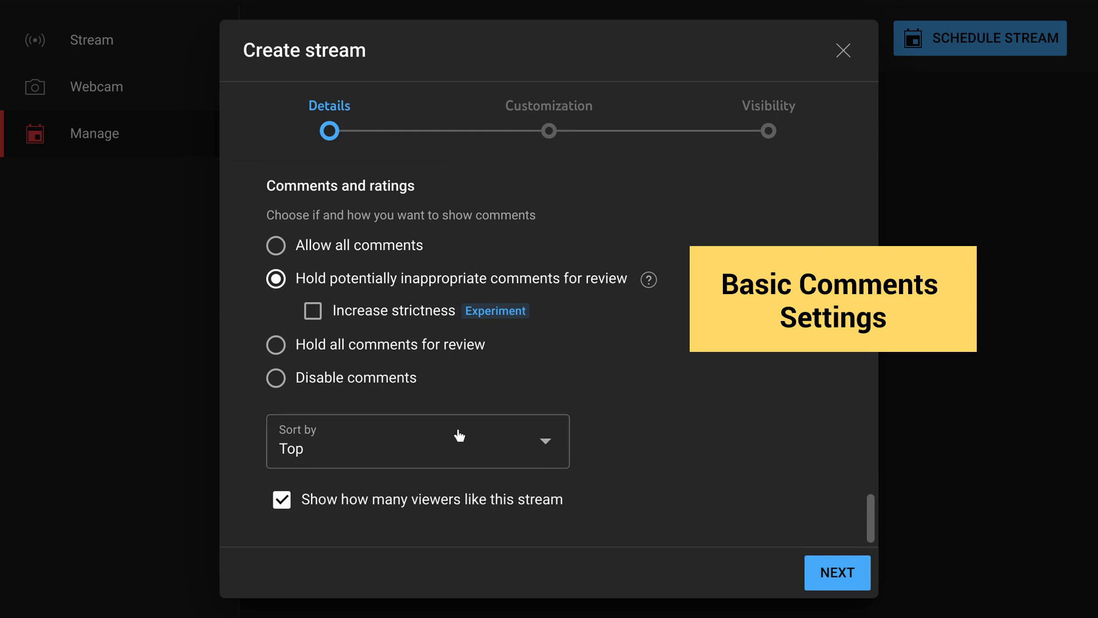
{"action": "left_click", "coordinate": [276, 379]}
{"action": "left_click", "coordinate": [277, 245]}
{"action": "left_click", "coordinate": [276, 279]}
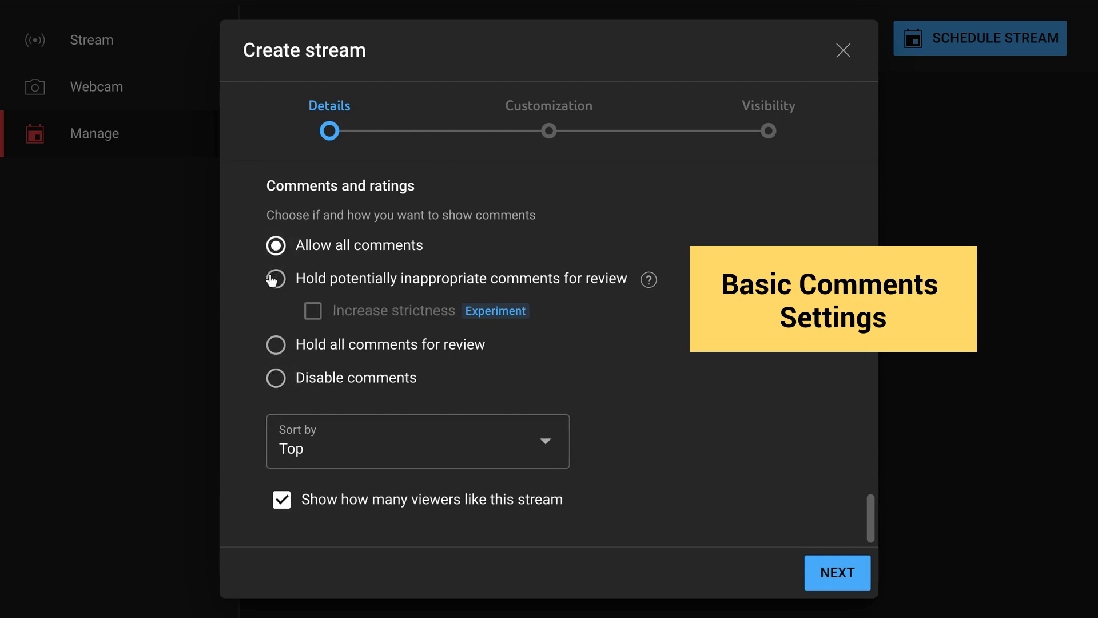
{"action": "left_click", "coordinate": [336, 461]}
{"action": "left_click", "coordinate": [615, 417]}
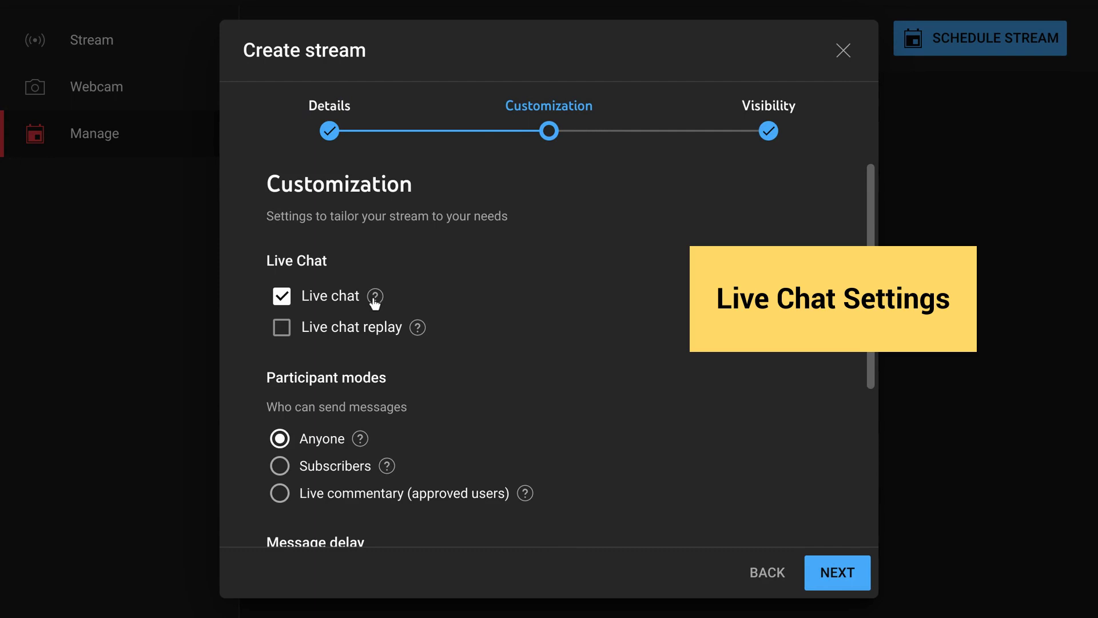
Enable live chat replay in the stream's customization settings
{"action": "mouse_move", "coordinate": [375, 298]}
{"action": "mouse_move", "coordinate": [422, 332]}
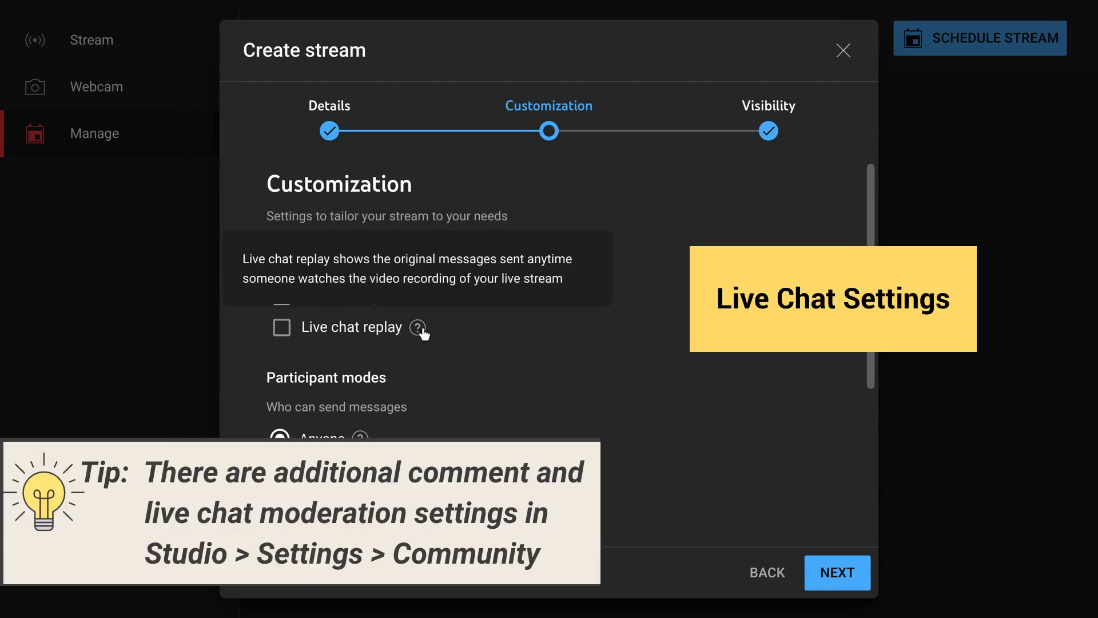
{"action": "left_click", "coordinate": [282, 328]}
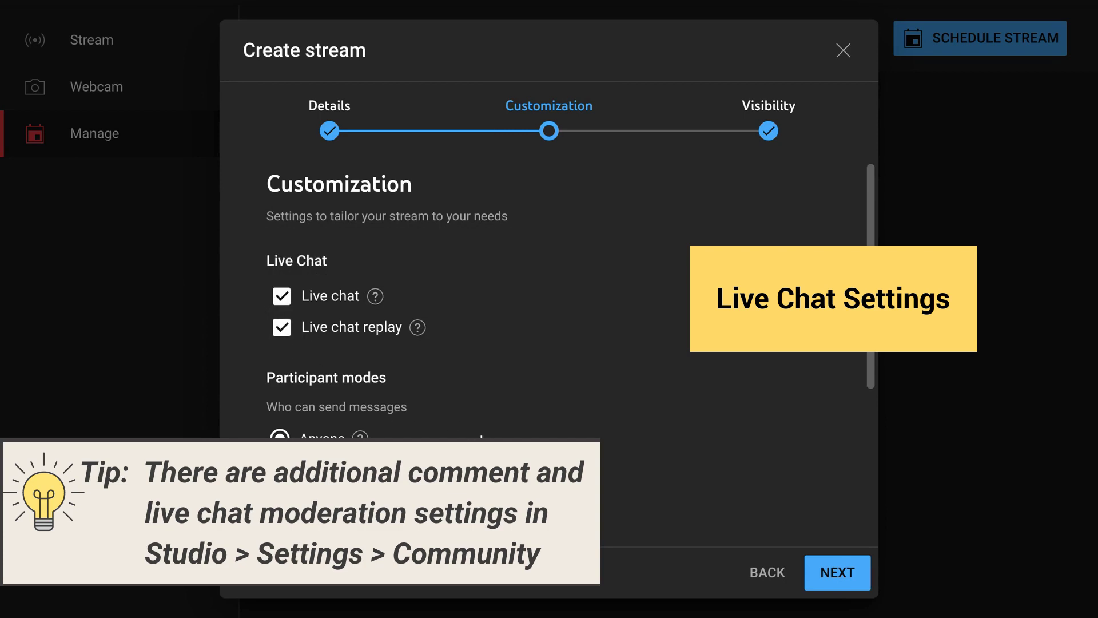
Examine the live chat participant modes, the slow mode message delay, and the Redirect and Trailer options
{"action": "scroll", "coordinate": [543, 315], "scroll_direction": "down", "scroll_amount": 3}
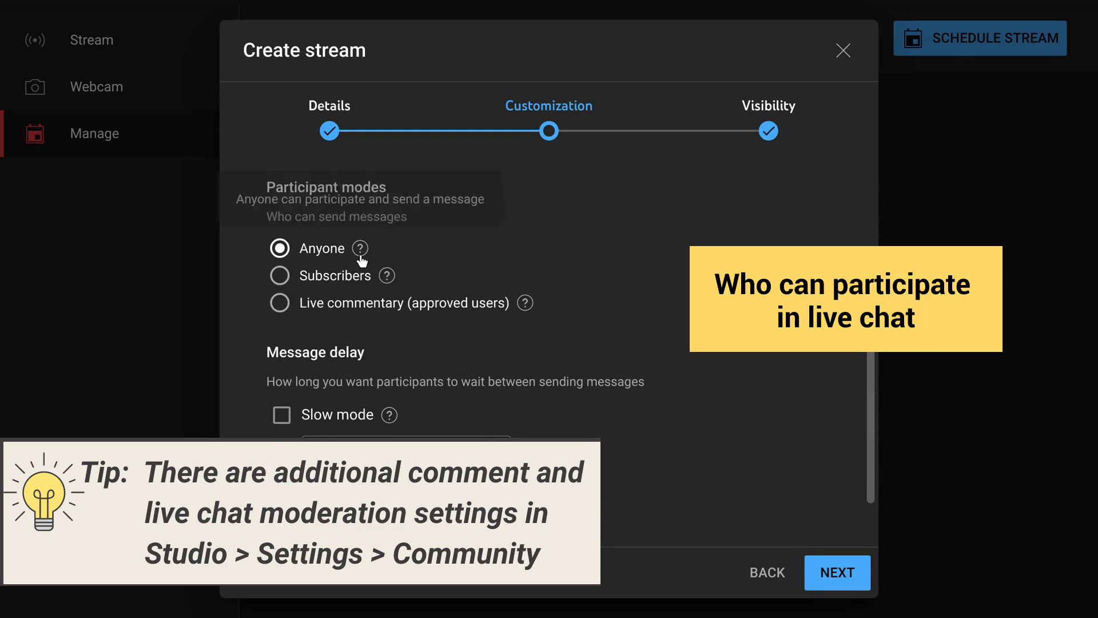
{"action": "mouse_move", "coordinate": [391, 277]}
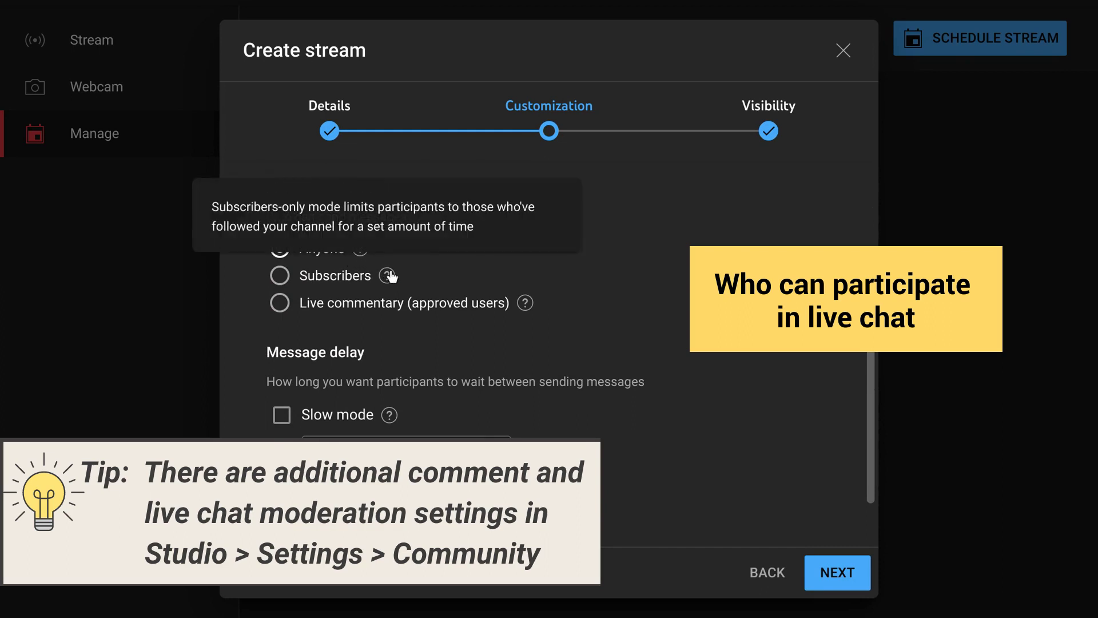
{"action": "mouse_move", "coordinate": [526, 307]}
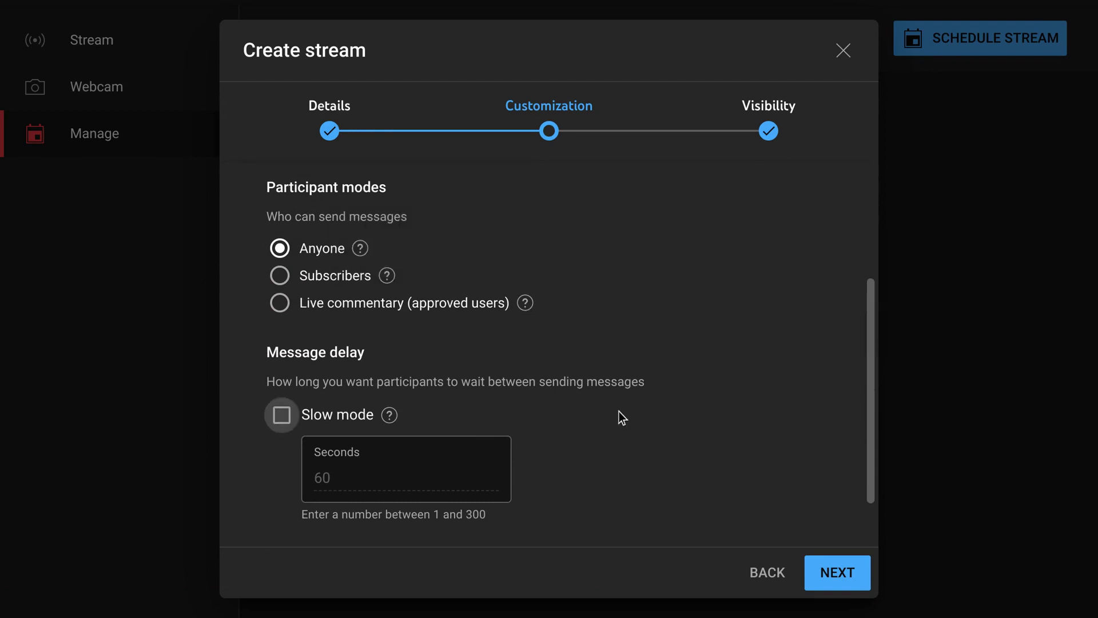
{"action": "scroll", "coordinate": [619, 411], "scroll_direction": "down", "scroll_amount": 2}
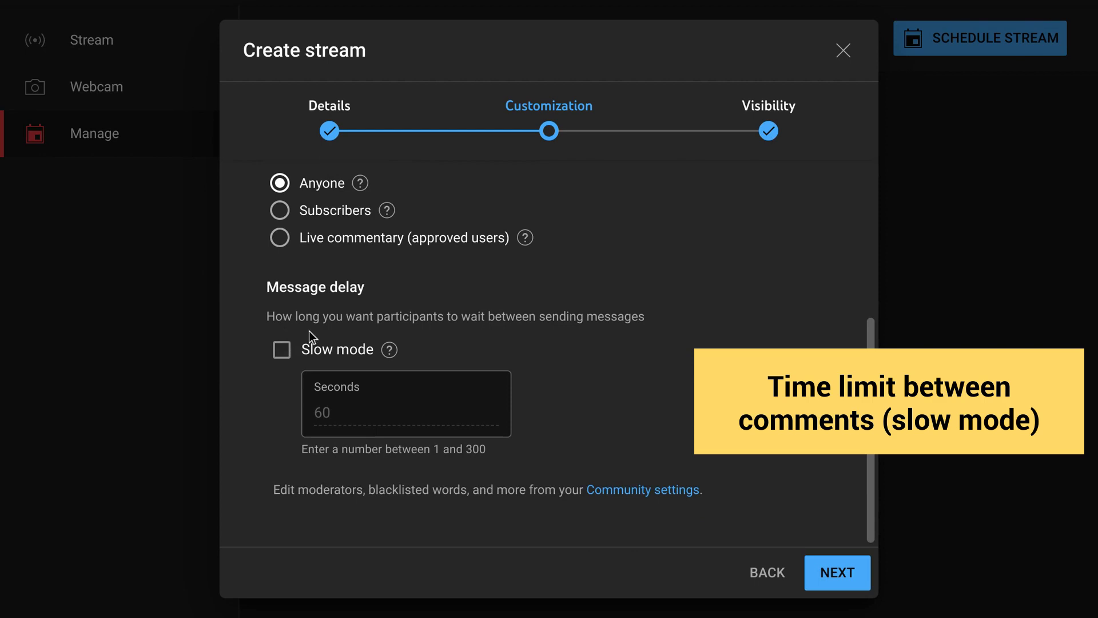
{"action": "mouse_move", "coordinate": [390, 357]}
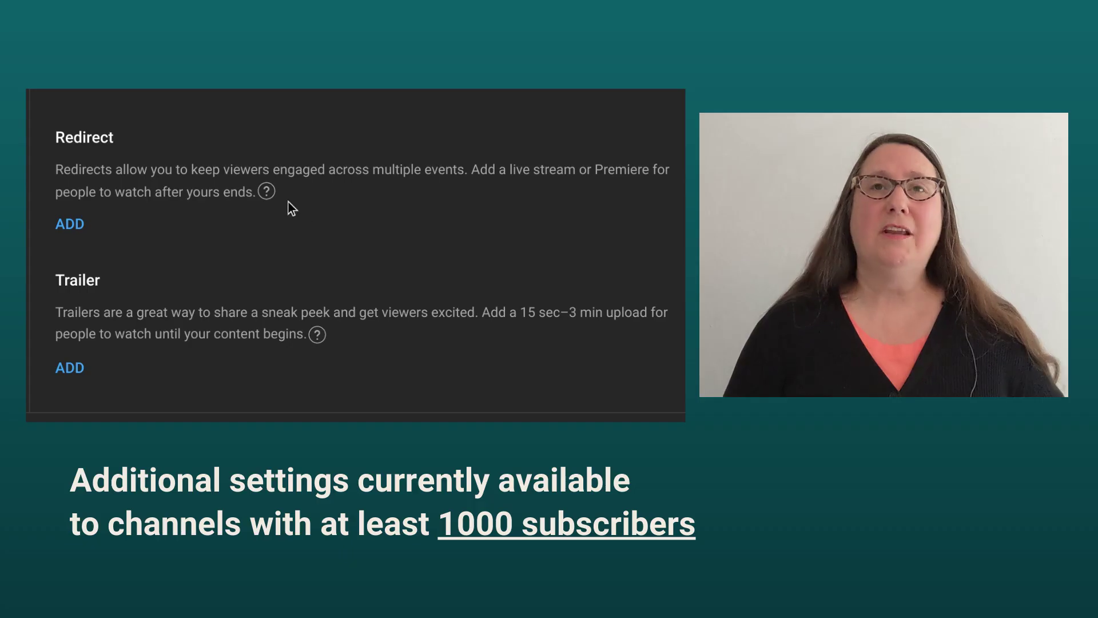
{"action": "mouse_move", "coordinate": [268, 194]}
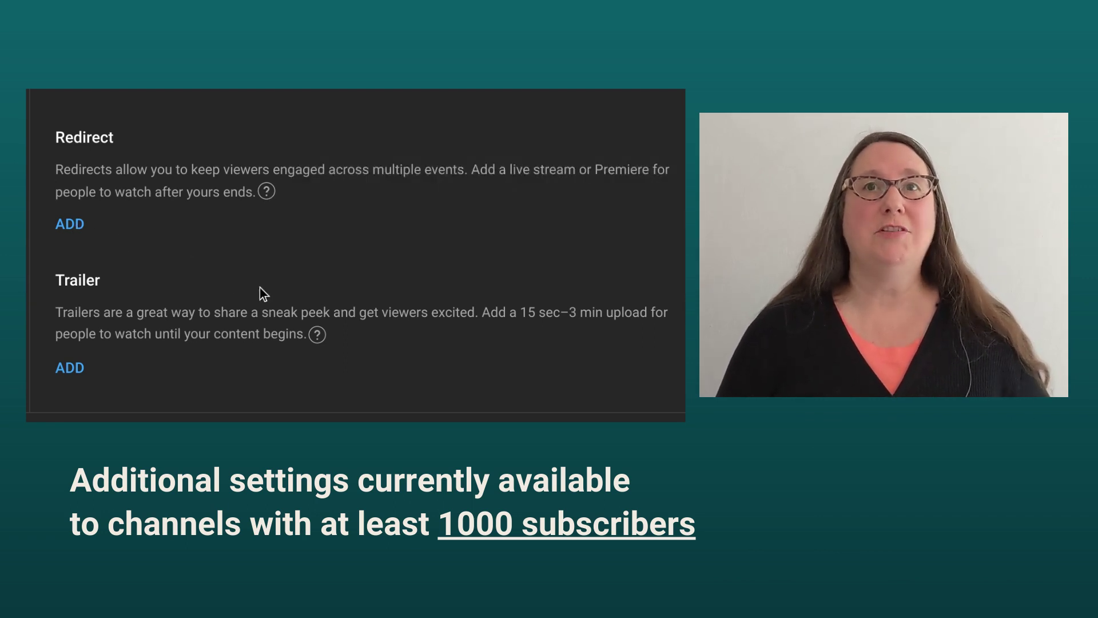
{"action": "mouse_move", "coordinate": [328, 339]}
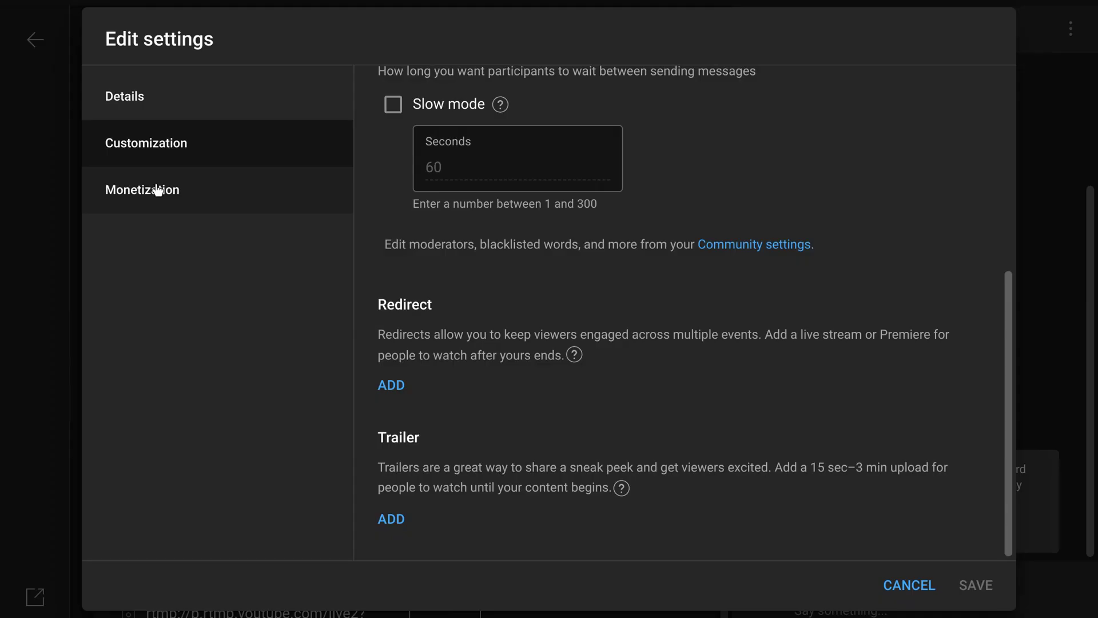
Open the stream's monetization settings and choose On for monetization
{"action": "left_click", "coordinate": [158, 190]}
{"action": "left_click", "coordinate": [485, 136]}
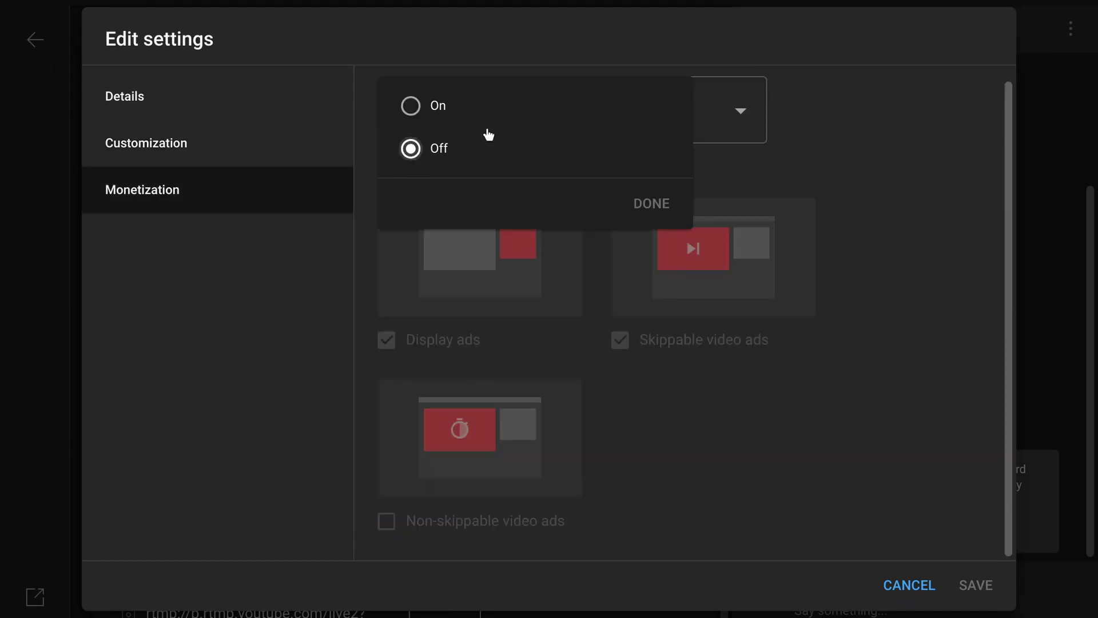
{"action": "left_click", "coordinate": [437, 114]}
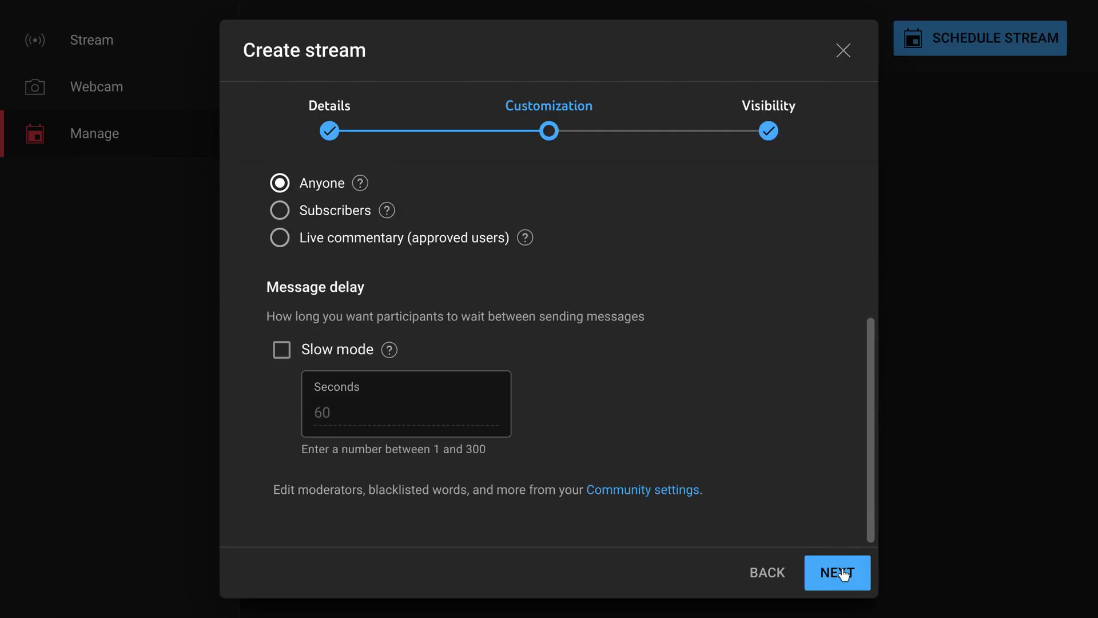
Continue to the visibility stage of the new stream and set its privacy to Unlisted
{"action": "left_click", "coordinate": [839, 572]}
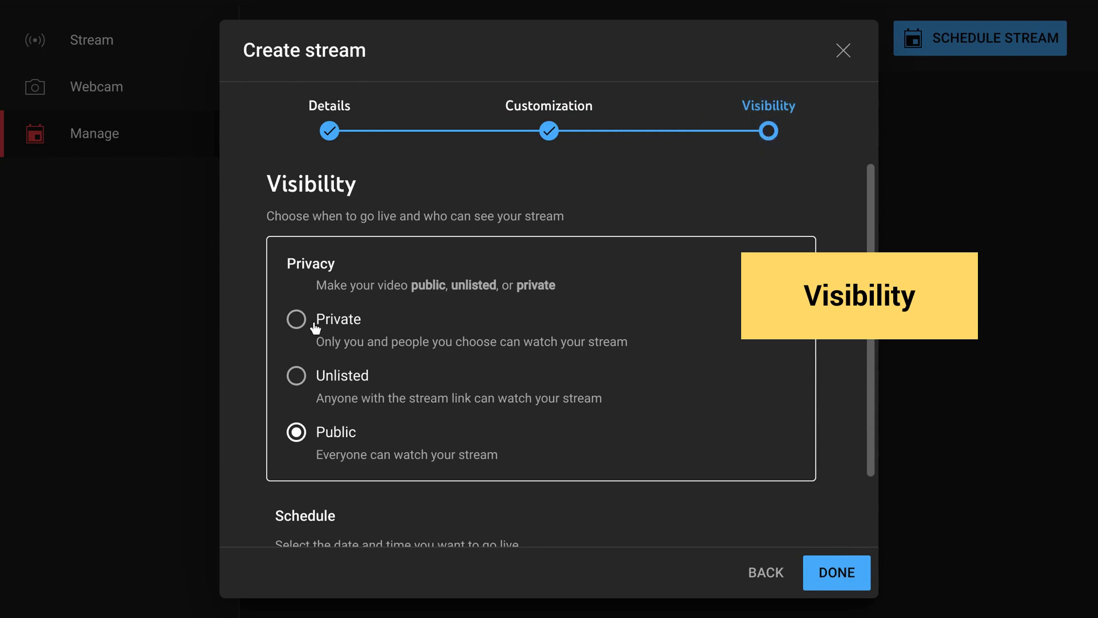
{"action": "left_click", "coordinate": [296, 377]}
{"action": "scroll", "coordinate": [596, 296], "scroll_direction": "down", "scroll_amount": 2}
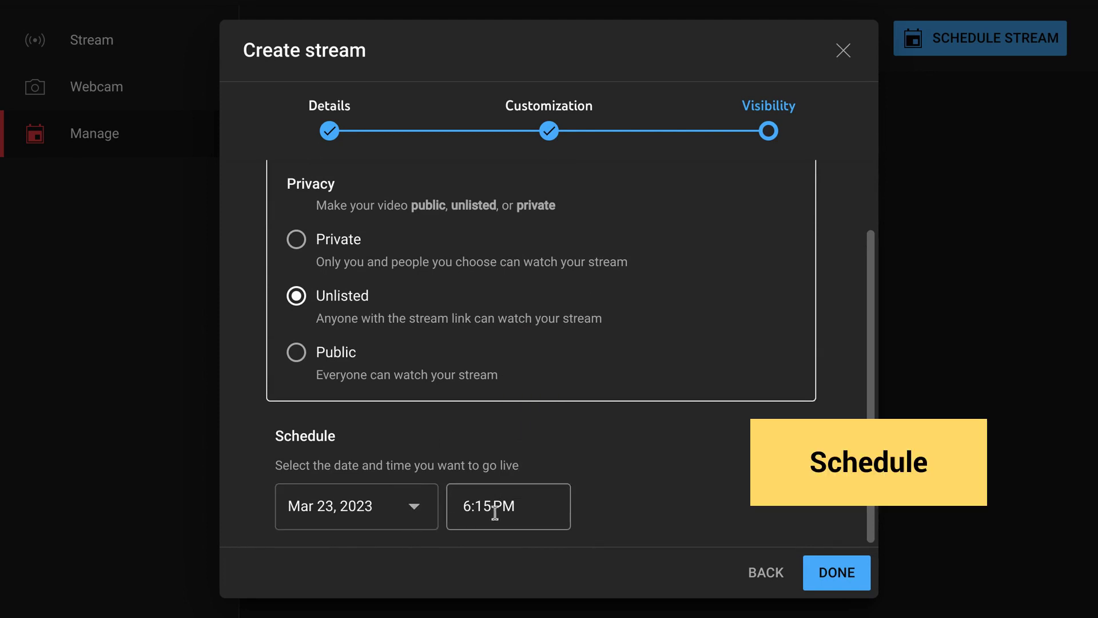
Set the stream's go-live time to 9:00 PM and finish scheduling it
{"action": "left_click", "coordinate": [472, 507]}
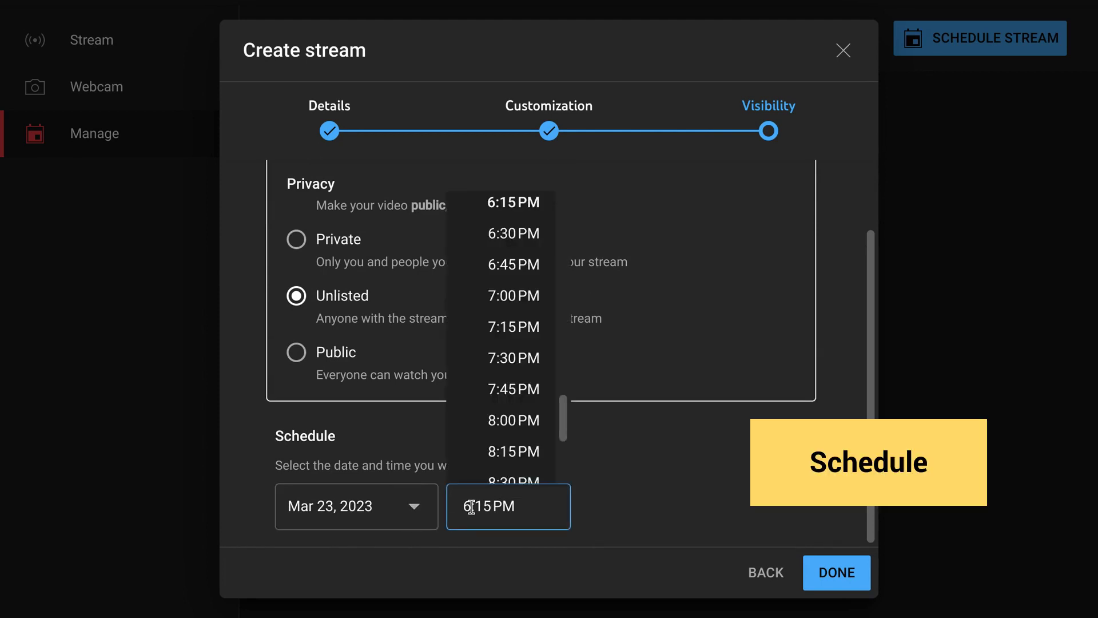
{"action": "scroll", "coordinate": [562, 421], "scroll_direction": "down", "scroll_amount": 3}
{"action": "left_click", "coordinate": [513, 356]}
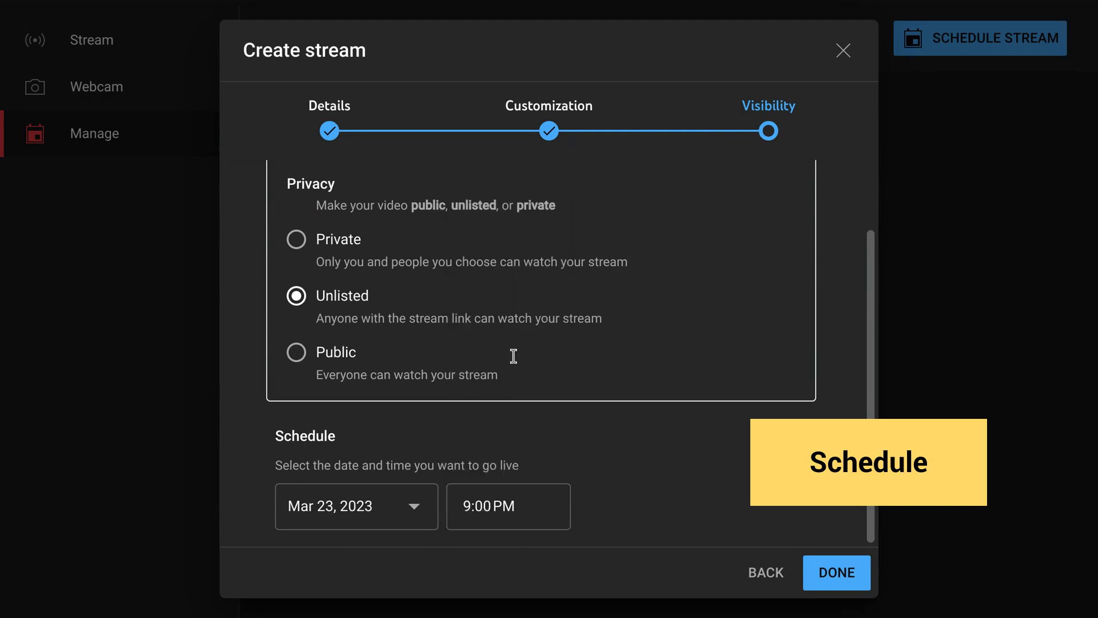
{"action": "left_click", "coordinate": [836, 577]}
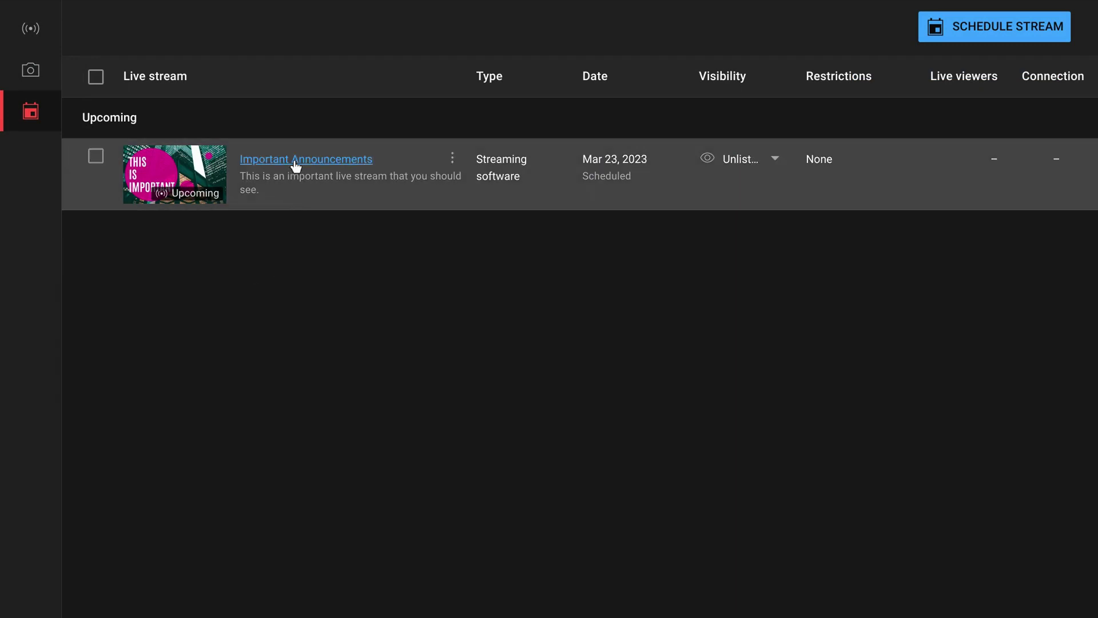
Open the upcoming "Important Announcements" stream and start editing its settings
{"action": "left_click", "coordinate": [296, 166]}
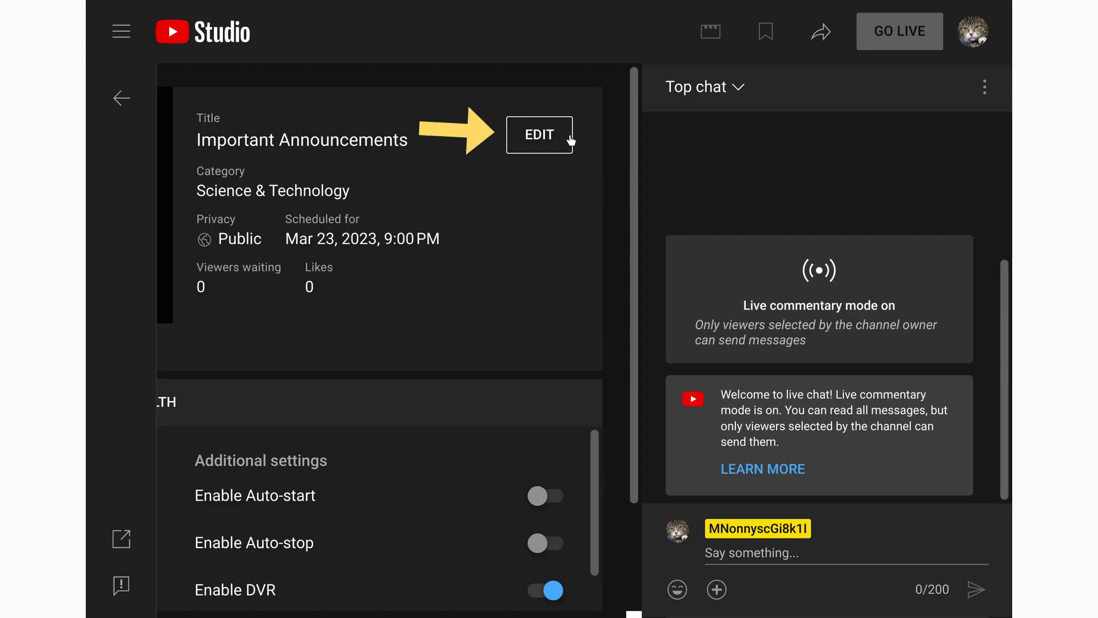
{"action": "left_click", "coordinate": [532, 135]}
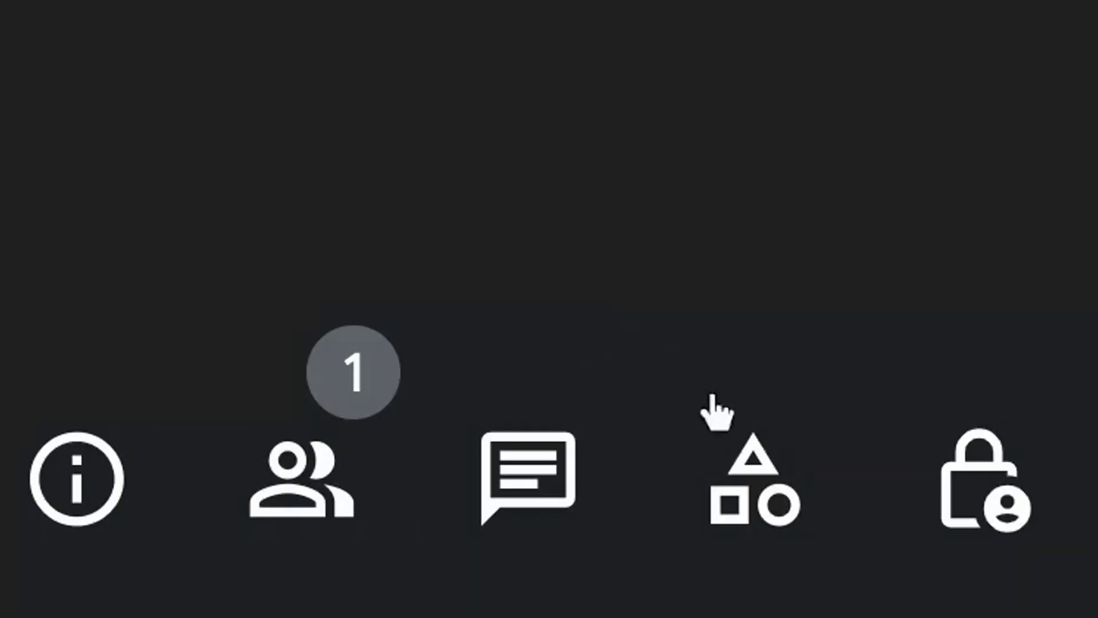
Switch to the Google Meet meeting and open its live streaming setup for streaming with YouTube
{"action": "left_click", "coordinate": [756, 462]}
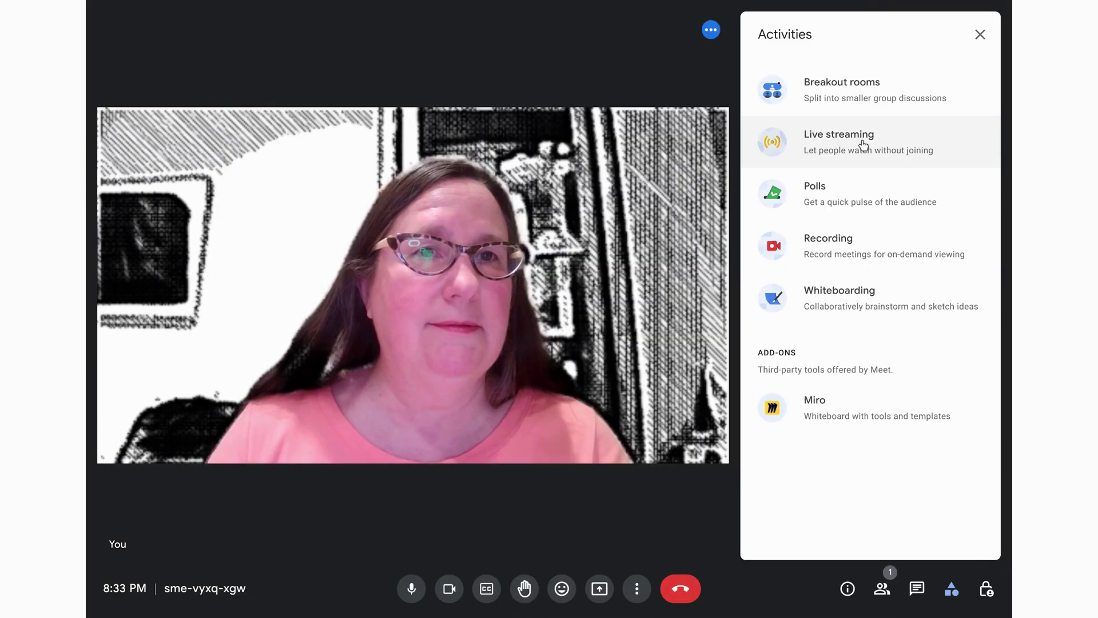
{"action": "left_click", "coordinate": [863, 144]}
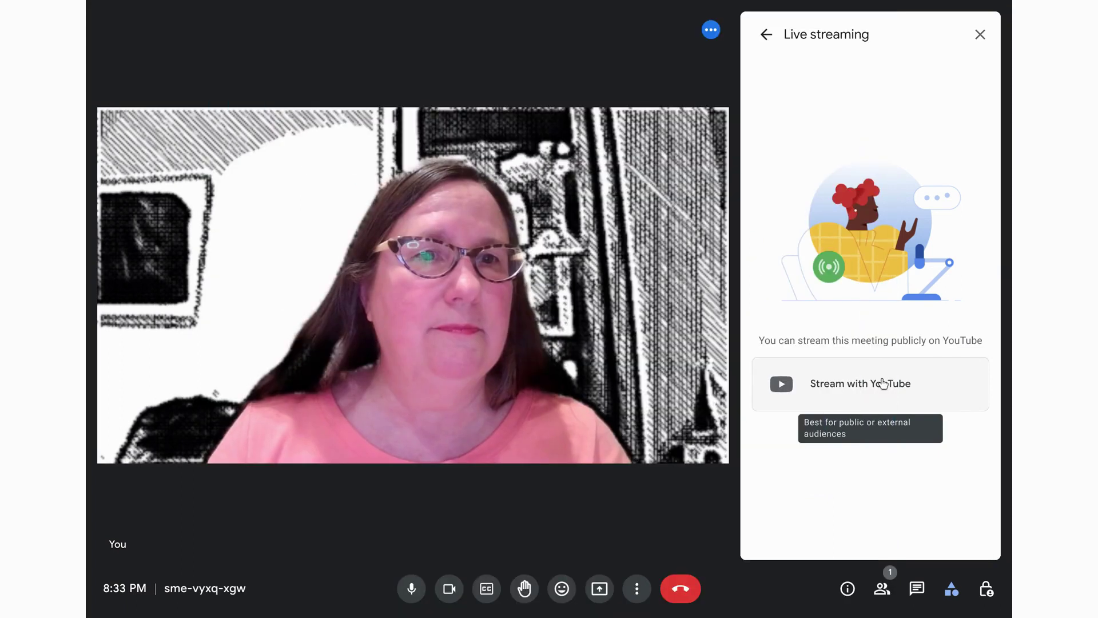
{"action": "left_click", "coordinate": [884, 382]}
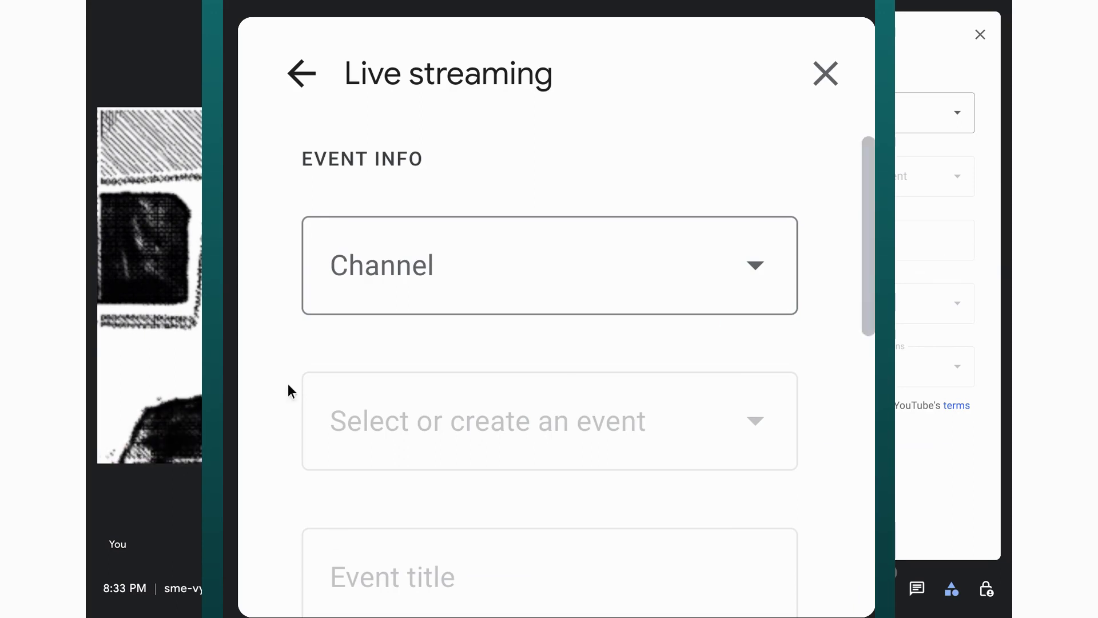
Choose the MNonnyscGi8k1I channel as the YouTube channel for the meeting's live stream
{"action": "left_click", "coordinate": [633, 248]}
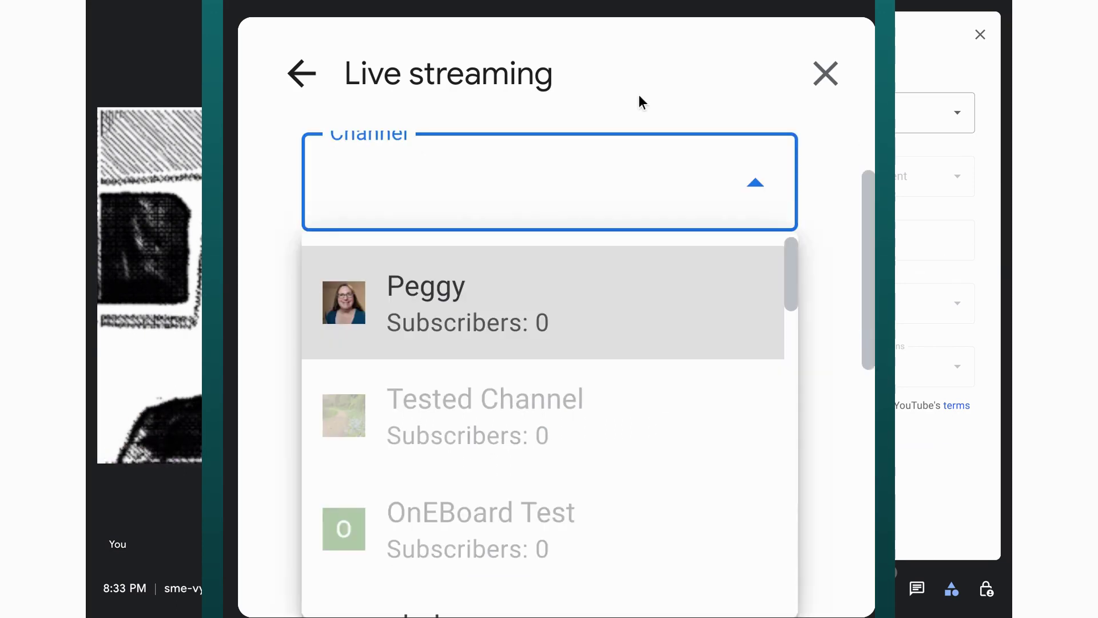
{"action": "key", "text": "Down"}
{"action": "key", "text": "Down"}
{"action": "key", "text": "Down"}
{"action": "key", "text": "Down"}
{"action": "key", "text": "Down"}
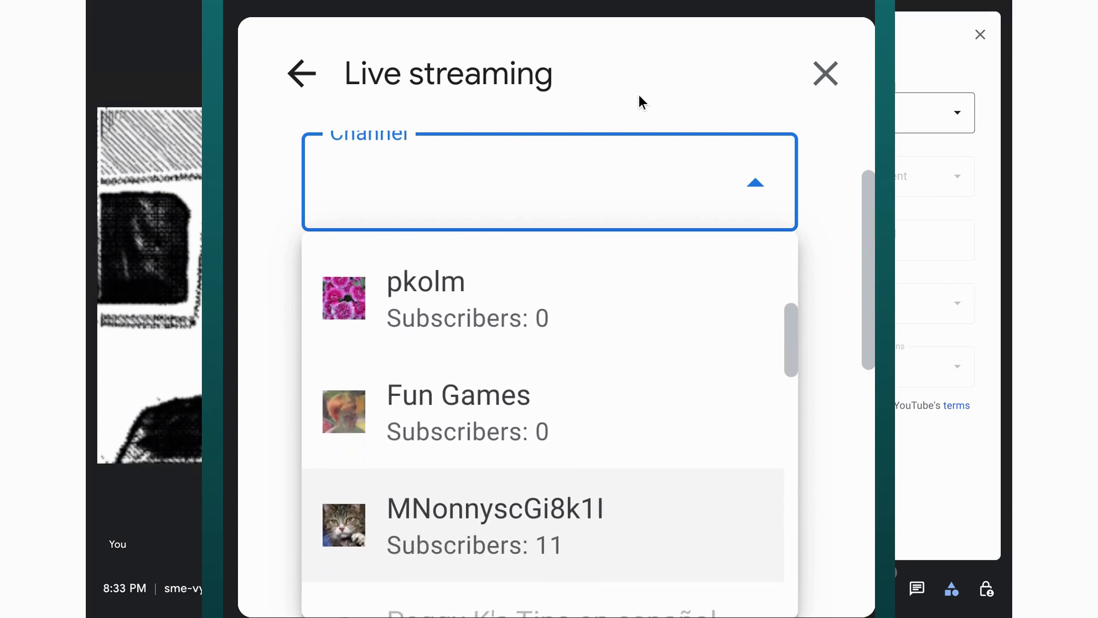
{"action": "left_click", "coordinate": [445, 558]}
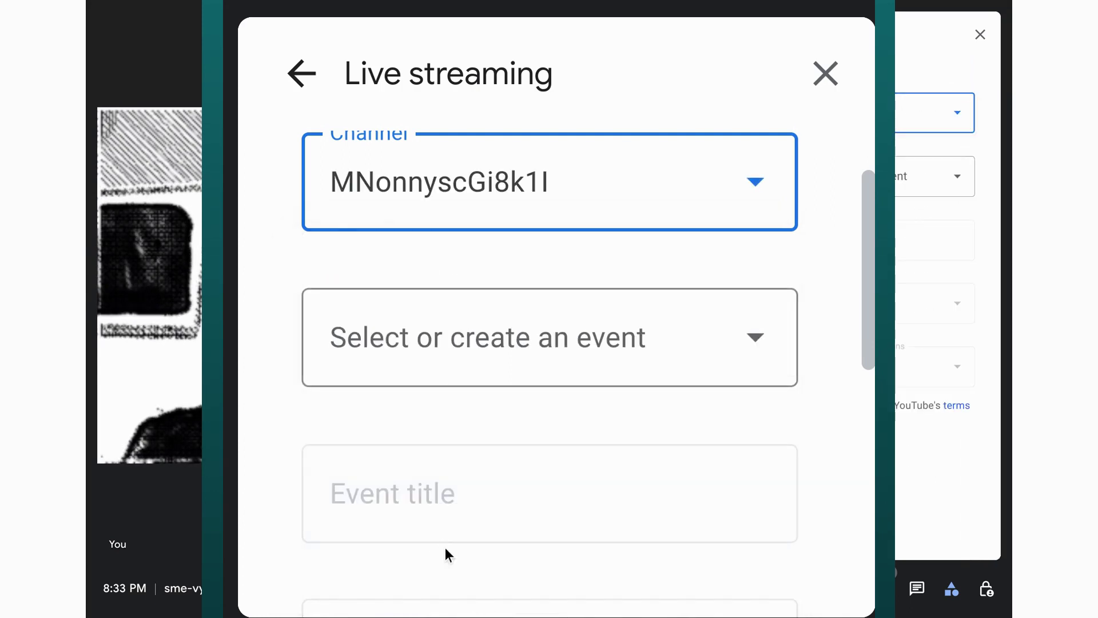
Select the existing "Important Announcements" event for the live stream
{"action": "scroll", "coordinate": [445, 548], "scroll_direction": "up", "scroll_amount": 1}
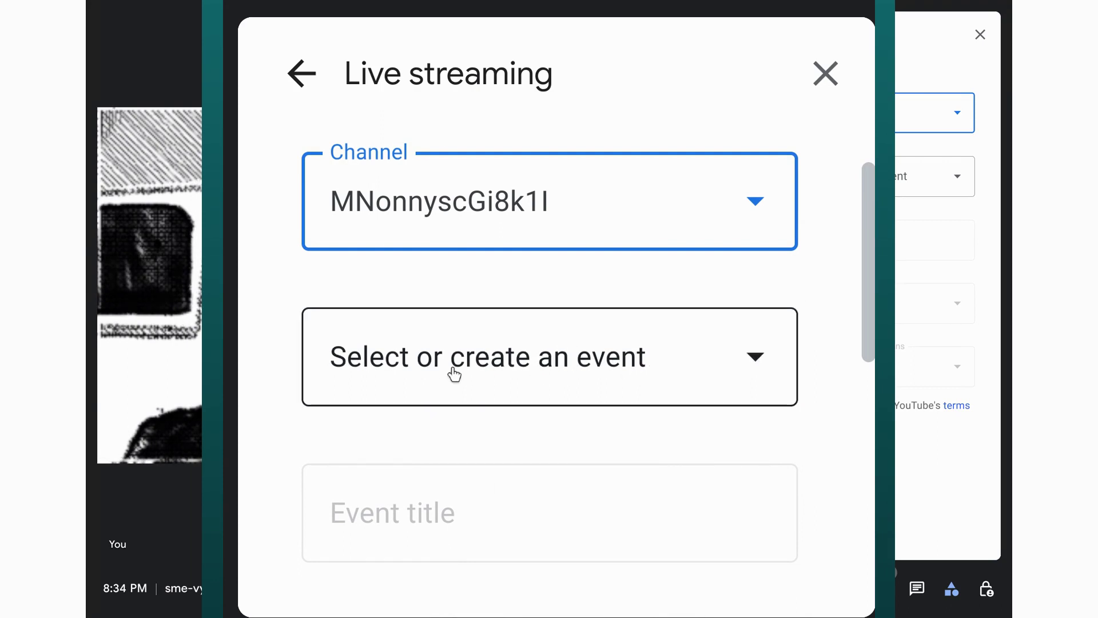
{"action": "left_click", "coordinate": [491, 384]}
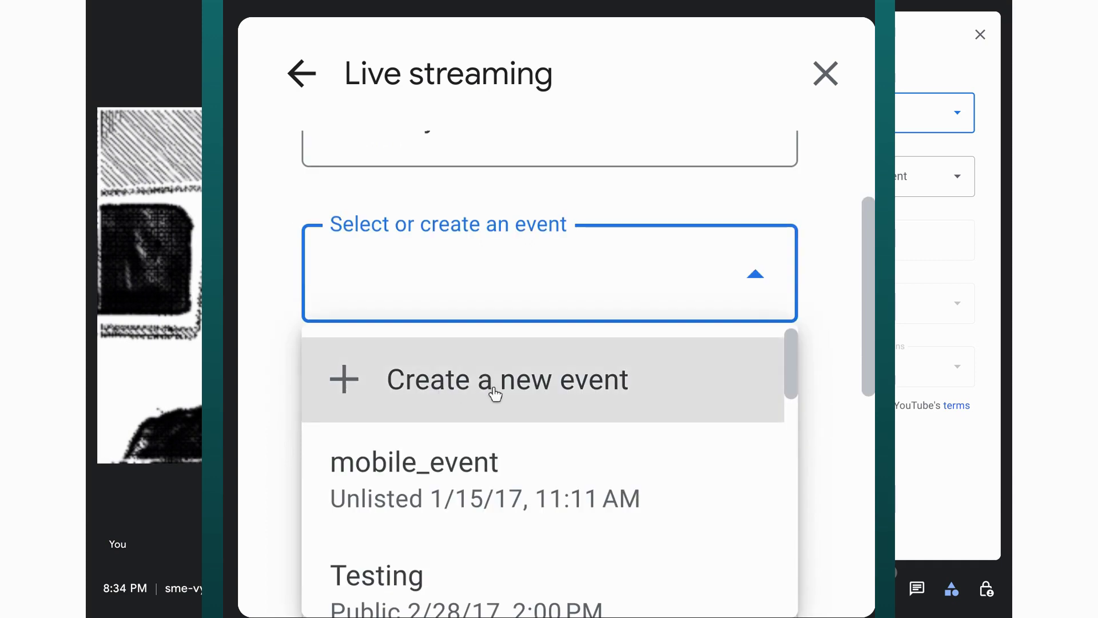
{"action": "scroll", "coordinate": [495, 395], "scroll_direction": "down", "scroll_amount": 12}
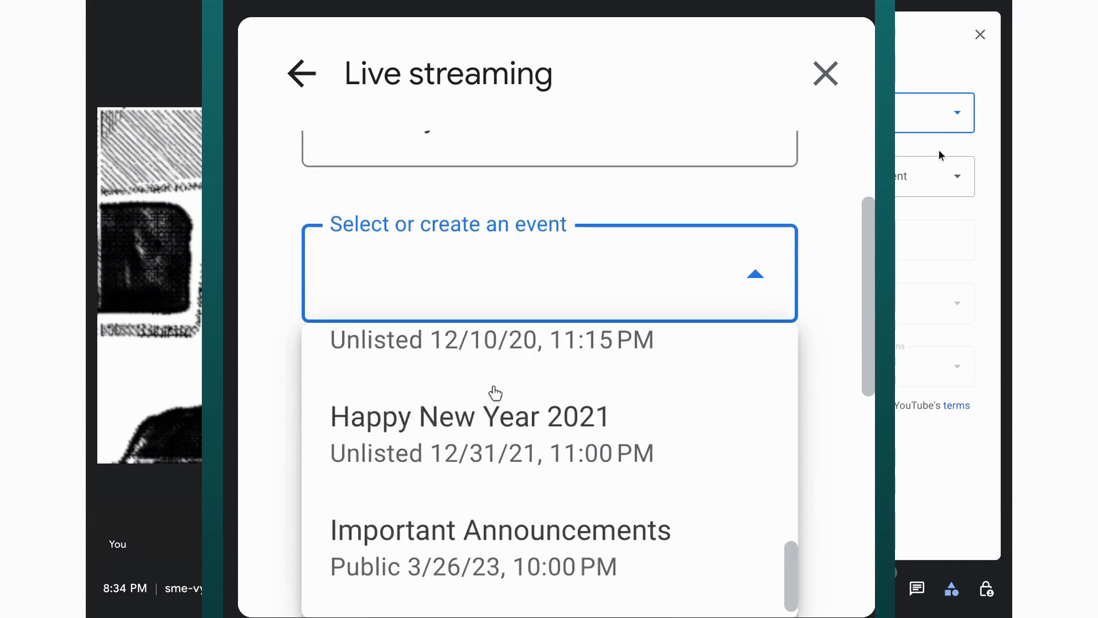
{"action": "left_click", "coordinate": [459, 540]}
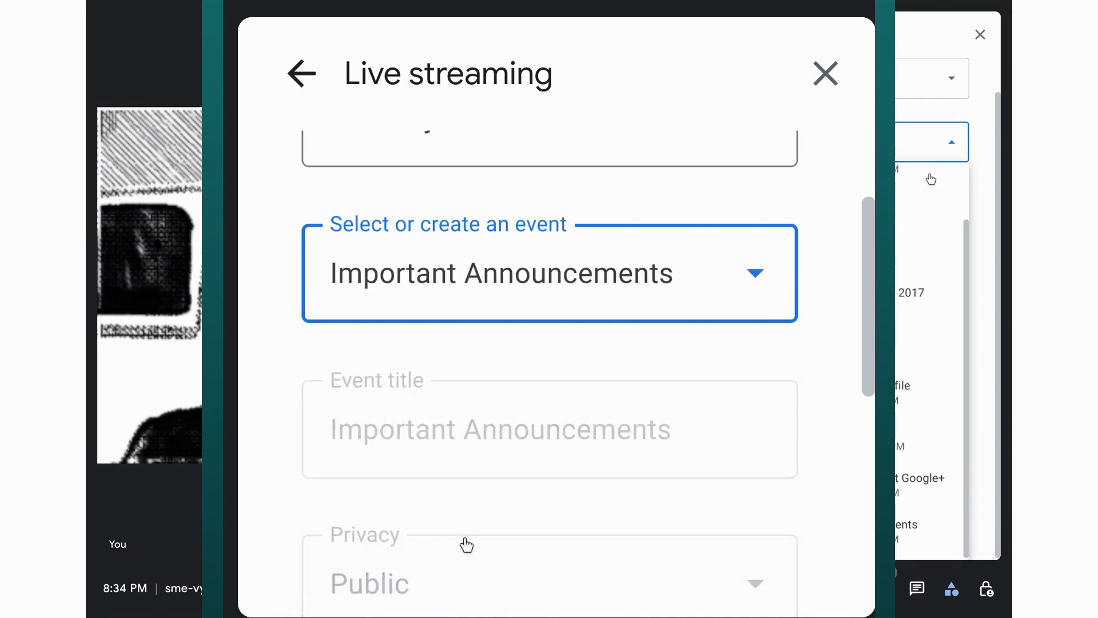
Choose English as the caption language and start streaming the meeting
{"action": "scroll", "coordinate": [466, 545], "scroll_direction": "down", "scroll_amount": 5}
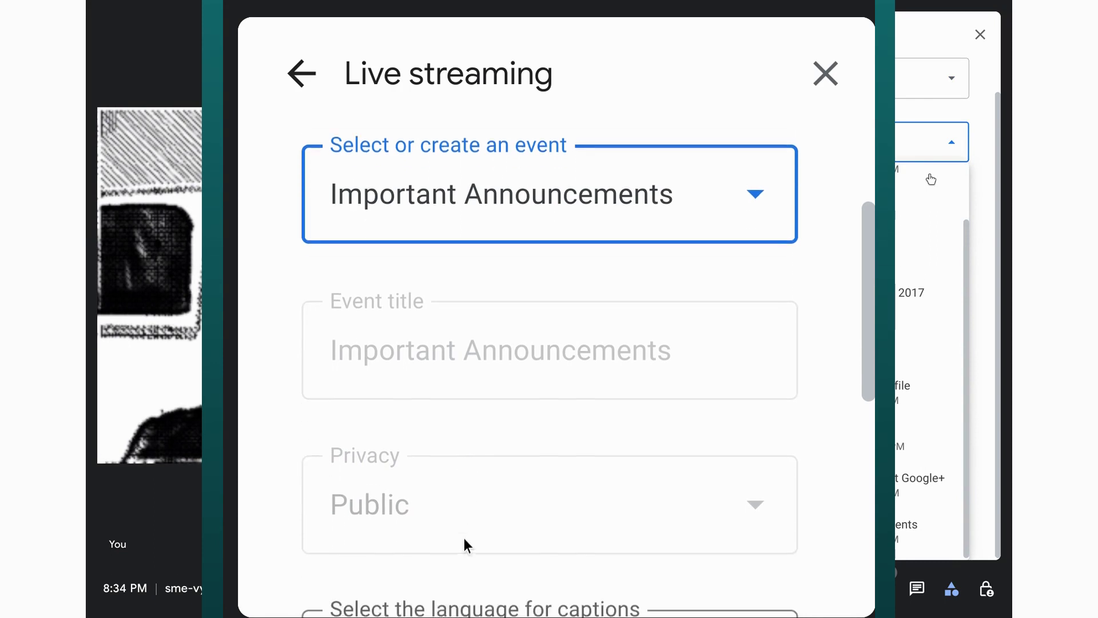
{"action": "scroll", "coordinate": [465, 541], "scroll_direction": "down", "scroll_amount": 2}
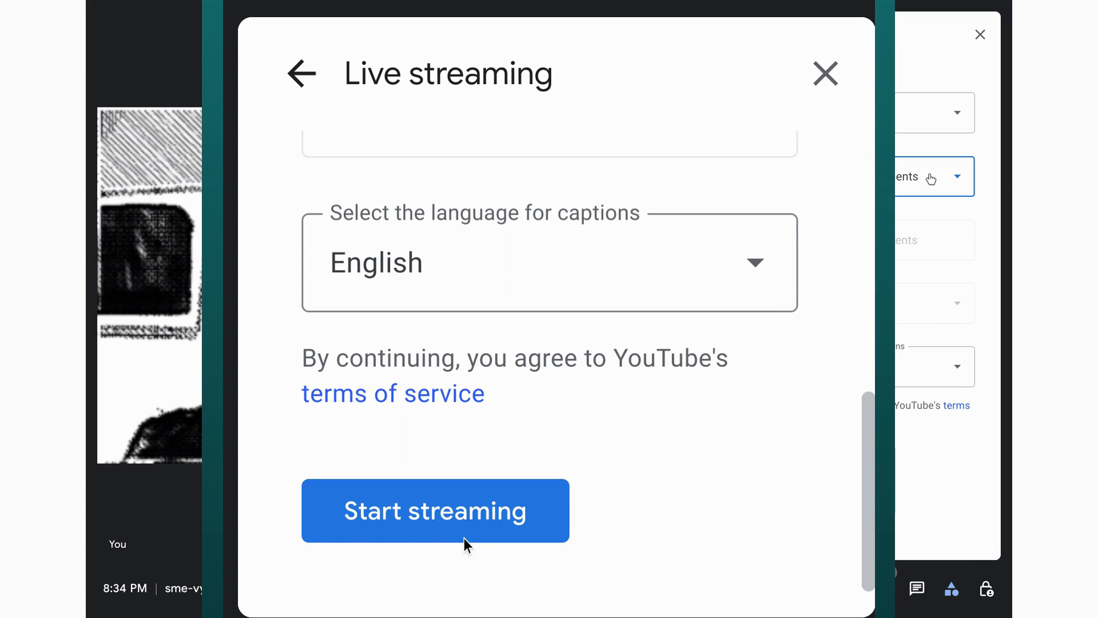
{"action": "left_click", "coordinate": [523, 243]}
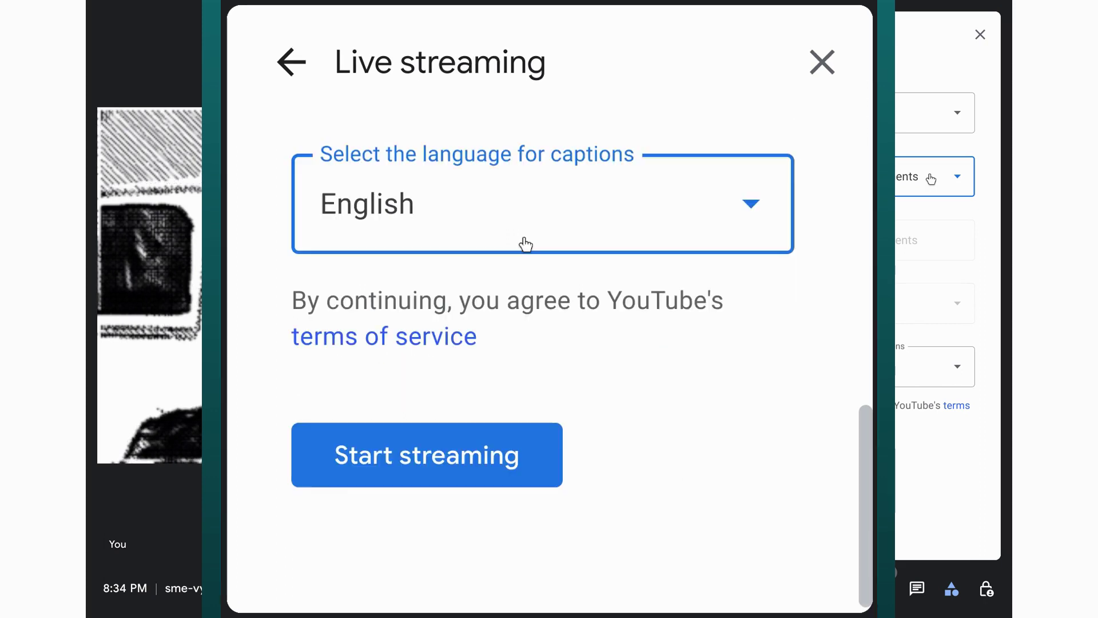
{"action": "scroll", "coordinate": [525, 245], "scroll_direction": "down", "scroll_amount": 3}
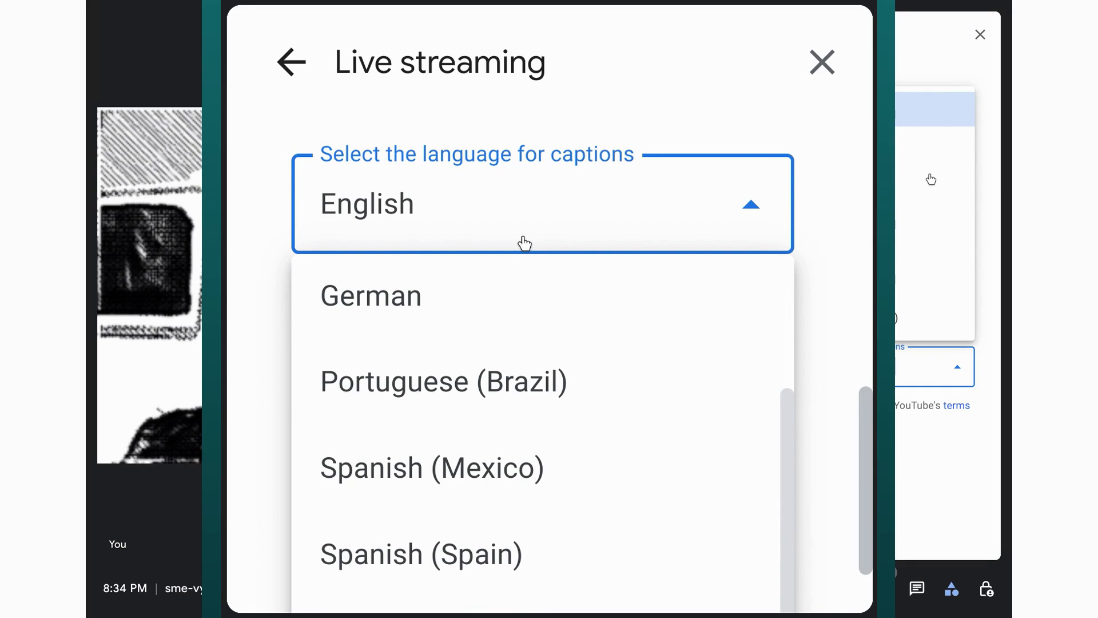
{"action": "scroll", "coordinate": [524, 243], "scroll_direction": "up", "scroll_amount": 3}
{"action": "left_click", "coordinate": [524, 243]}
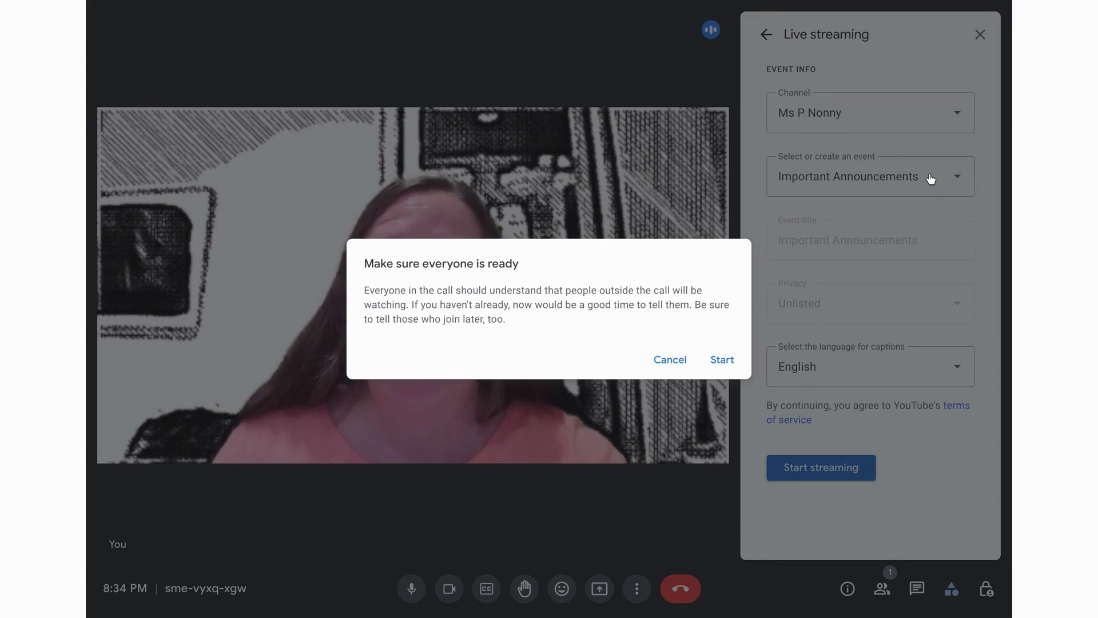
{"action": "key", "text": "Return"}
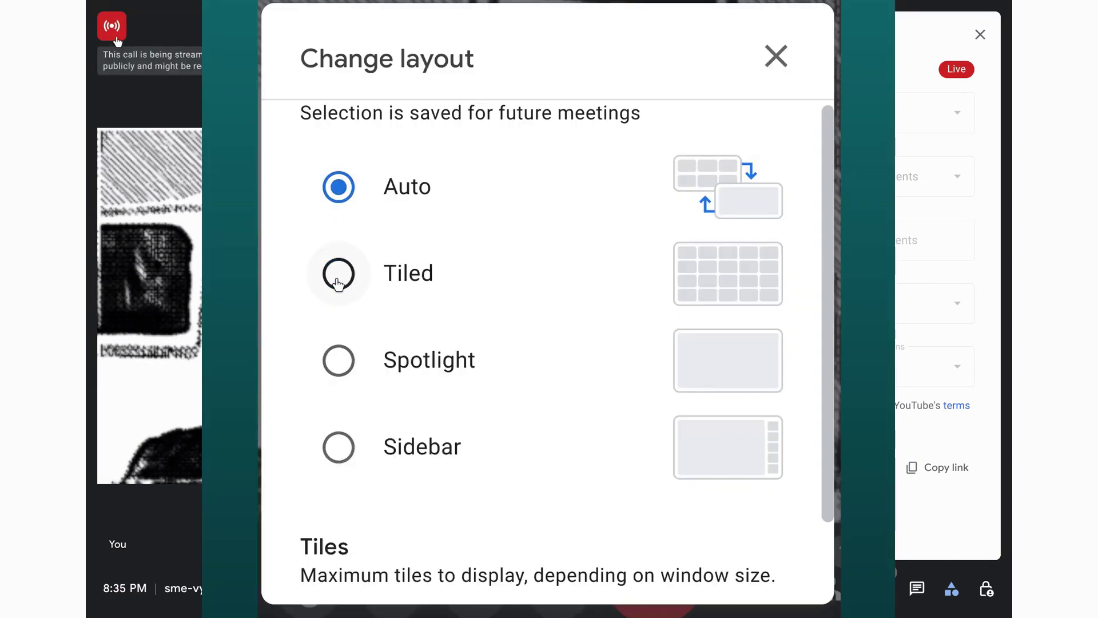
Try the Tiled and Spotlight layouts, and set the meeting layout to Sidebar
{"action": "left_click", "coordinate": [338, 273]}
{"action": "left_click", "coordinate": [340, 365]}
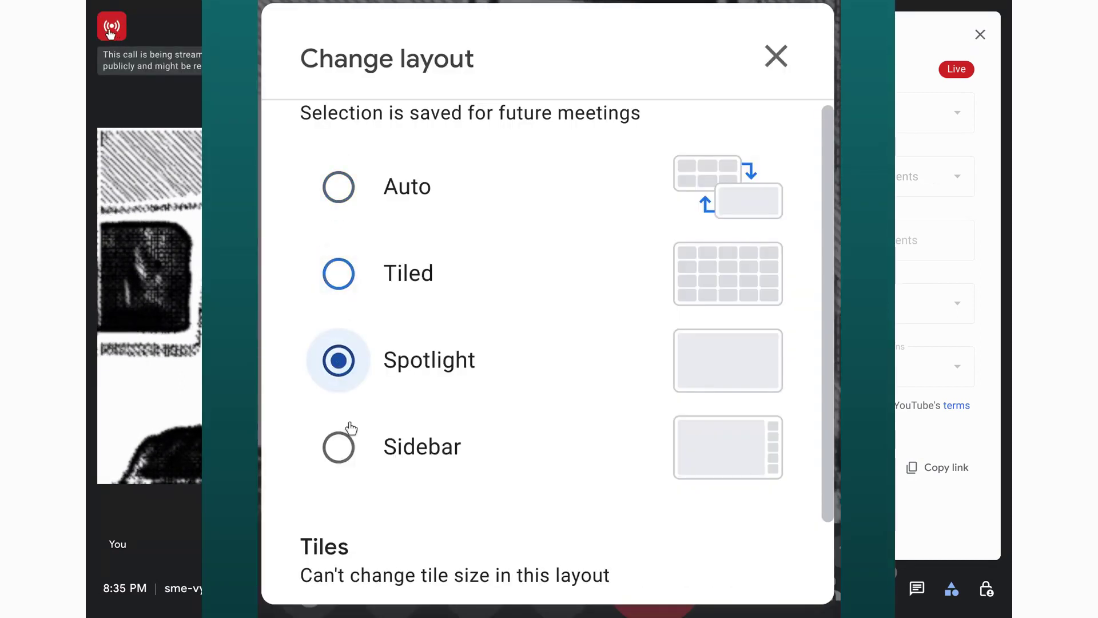
{"action": "left_click", "coordinate": [341, 456]}
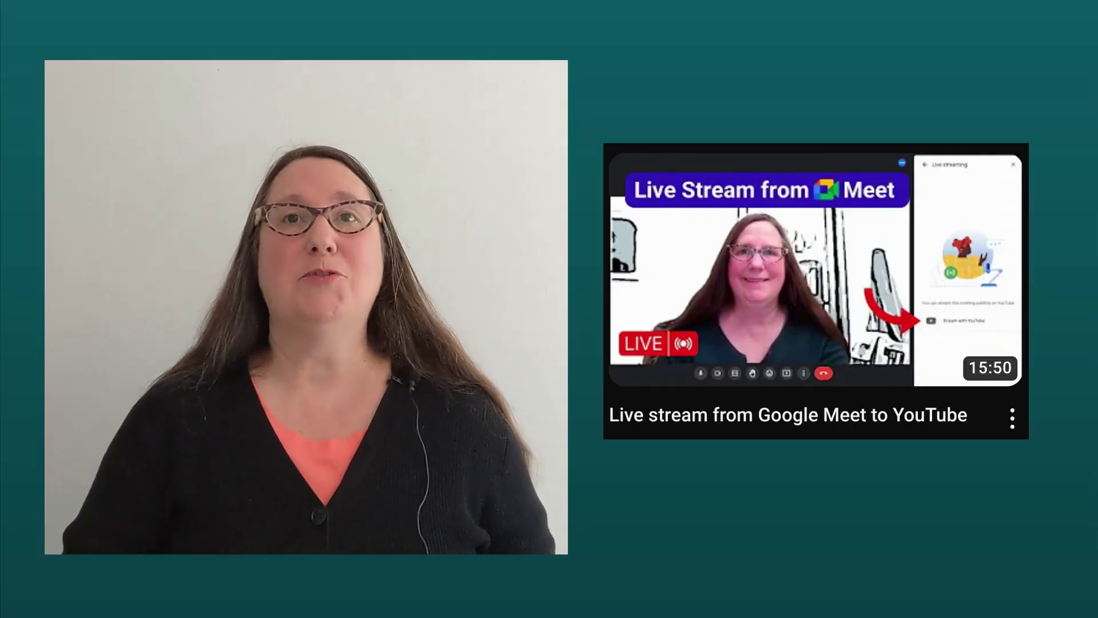
Open the live streaming details from the meeting's live indicator
{"action": "mouse_move", "coordinate": [906, 368]}
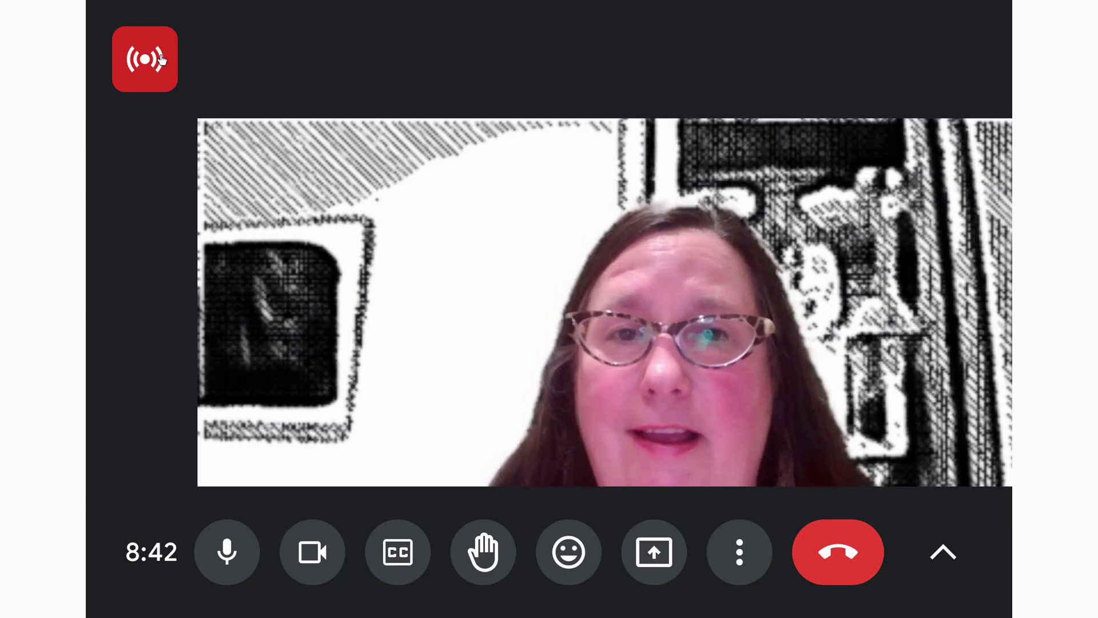
{"action": "left_click", "coordinate": [162, 59]}
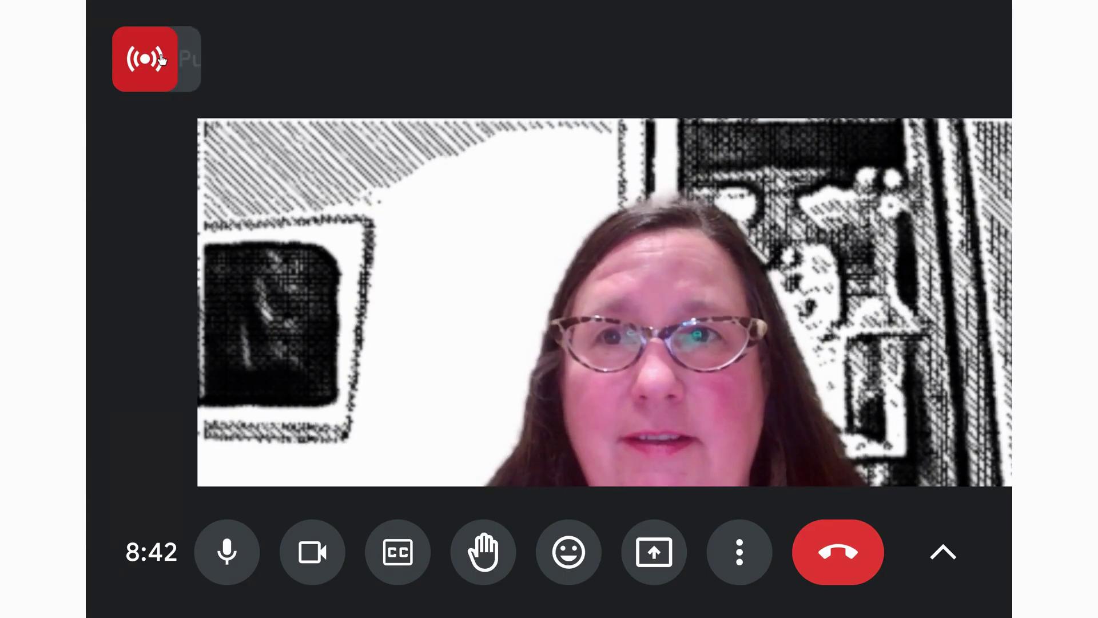